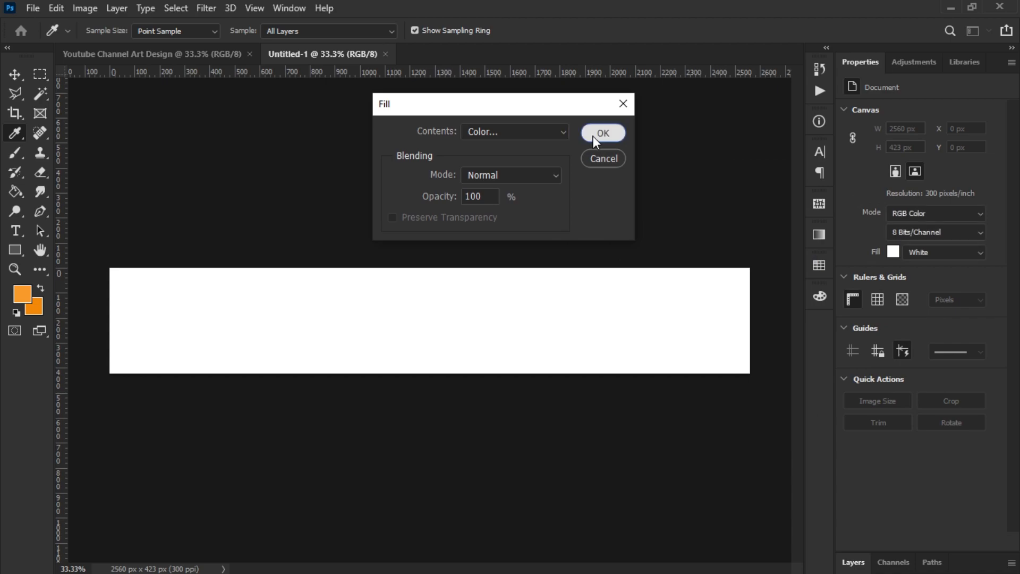
Step: Fill the 2560 x 423 px canvas with the chosen light gray and move it into the Youtube Channel Art Design document
{"action": "left_click", "coordinate": [593, 136]}
{"action": "key", "text": "v"}
{"action": "left_click_drag", "start_coordinate": [195, 289], "coordinate": [147, 221]}
{"action": "left_click_drag", "start_coordinate": [116, 63], "coordinate": [247, 282]}
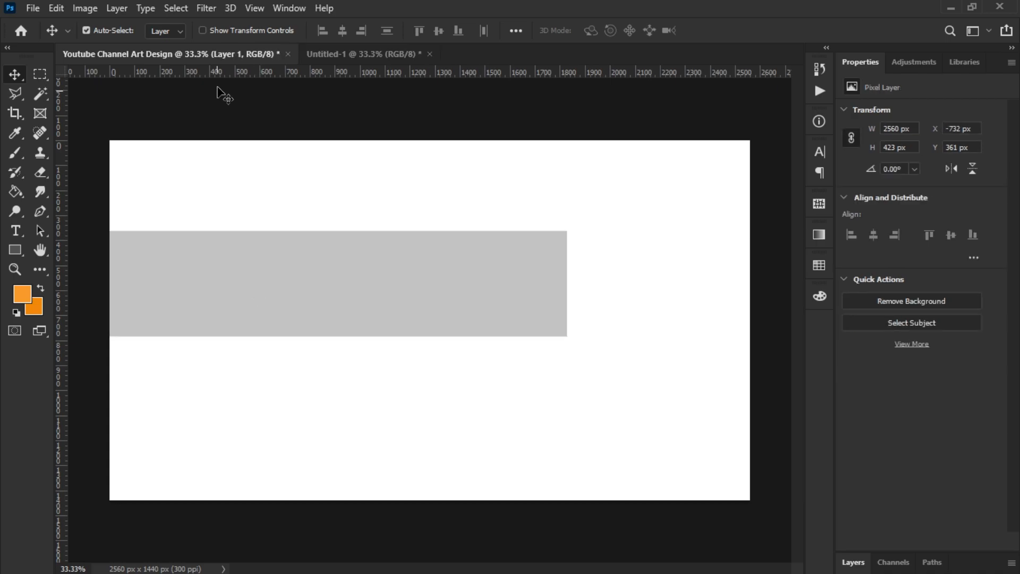
Step: Center the light gray band horizontally and vertically on the canvas and place horizontal guides along its upper and lower edges
{"action": "left_click", "coordinate": [175, 8]}
{"action": "left_click", "coordinate": [180, 24]}
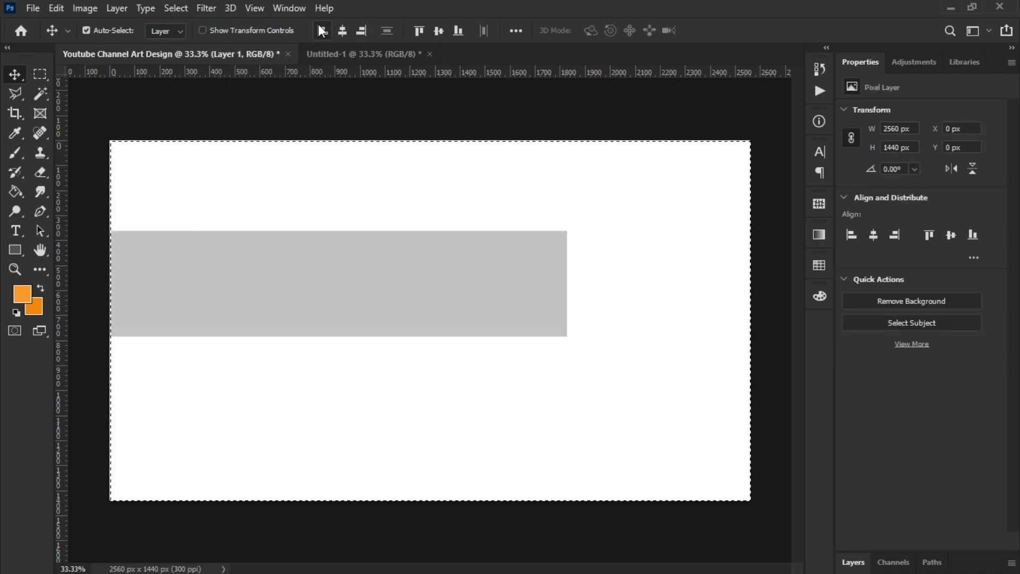
{"action": "left_click", "coordinate": [342, 30]}
{"action": "left_click", "coordinate": [438, 30]}
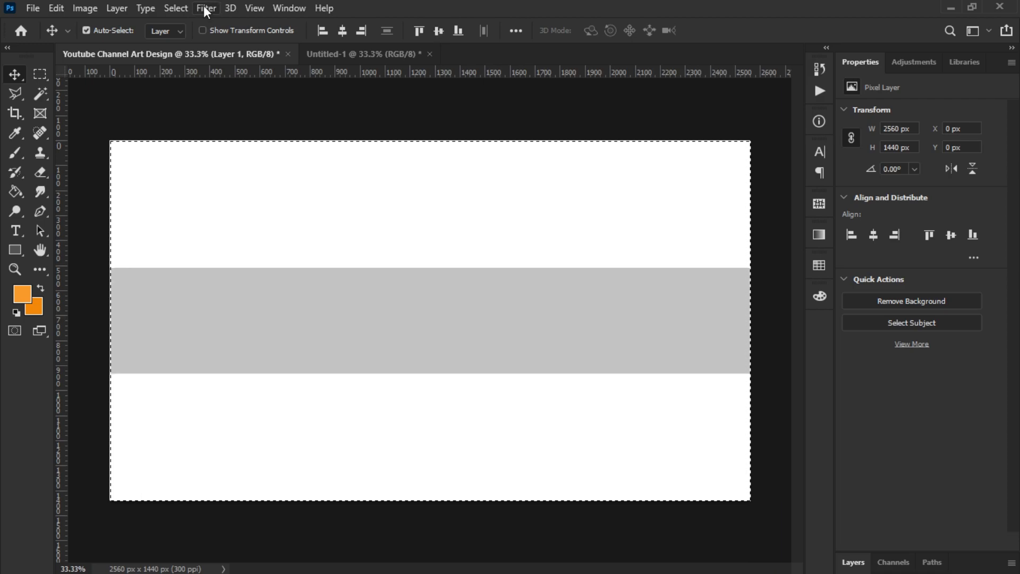
{"action": "left_click", "coordinate": [176, 8]}
{"action": "left_click", "coordinate": [185, 38]}
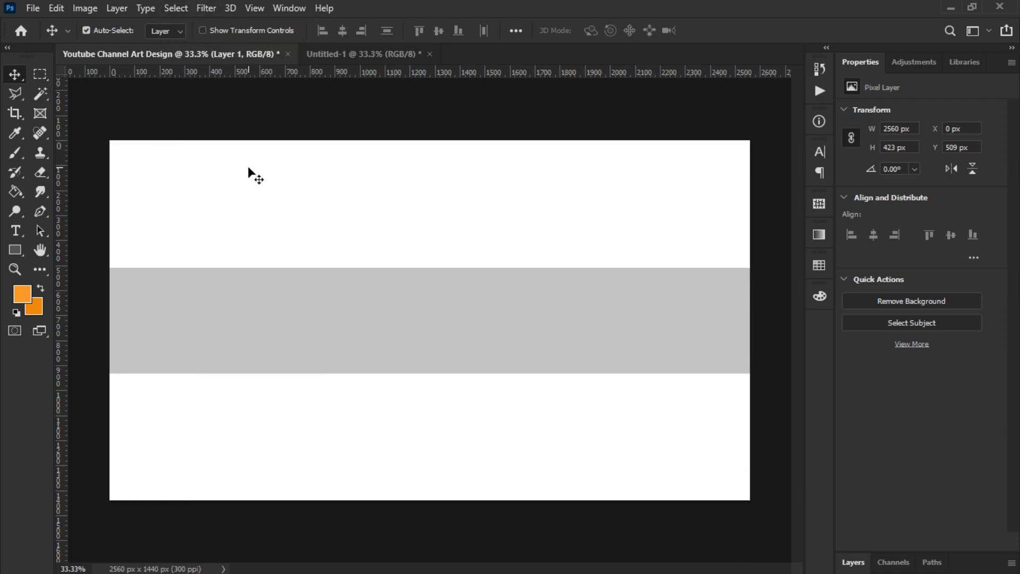
{"action": "left_click_drag", "start_coordinate": [304, 73], "coordinate": [303, 267]}
{"action": "left_click_drag", "start_coordinate": [353, 73], "coordinate": [335, 372]}
Step: Create a new white document 1855 px wide and 423 px high at 300 pixels/inch
{"action": "left_click", "coordinate": [33, 8]}
{"action": "left_click", "coordinate": [33, 21]}
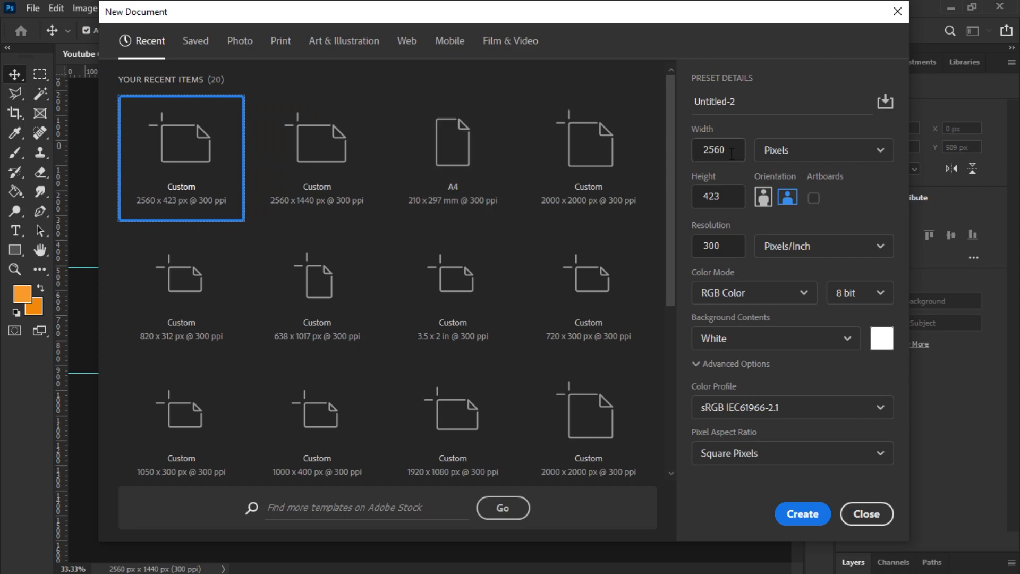
{"action": "type", "text": "188"}
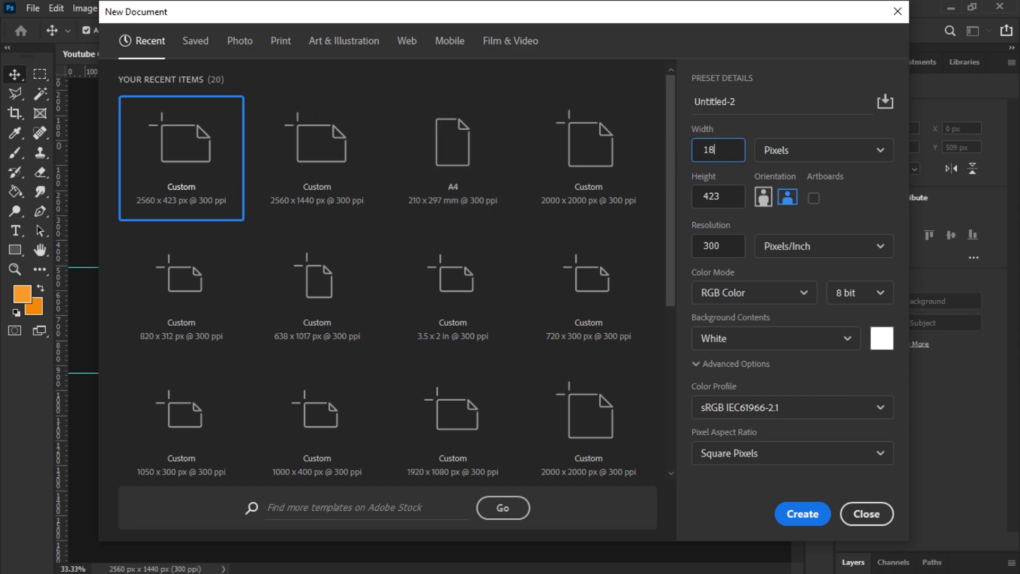
{"action": "key", "text": "Return"}
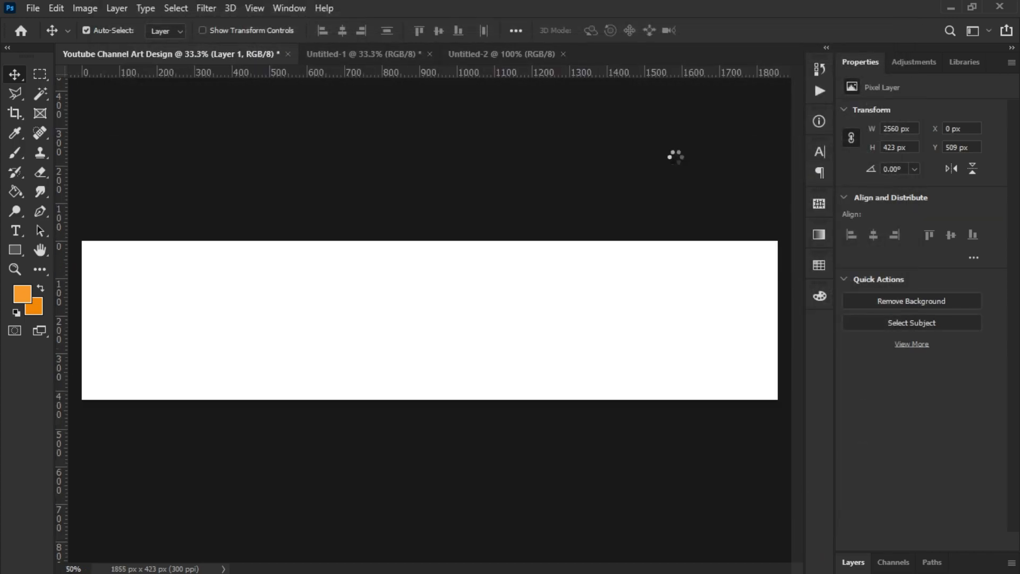
Step: Fill the 1855 x 423 px canvas with the medium gray 9b9b9b
{"action": "left_click", "coordinate": [56, 8]}
{"action": "left_click", "coordinate": [90, 234]}
{"action": "left_click", "coordinate": [488, 132]}
{"action": "left_click", "coordinate": [481, 169]}
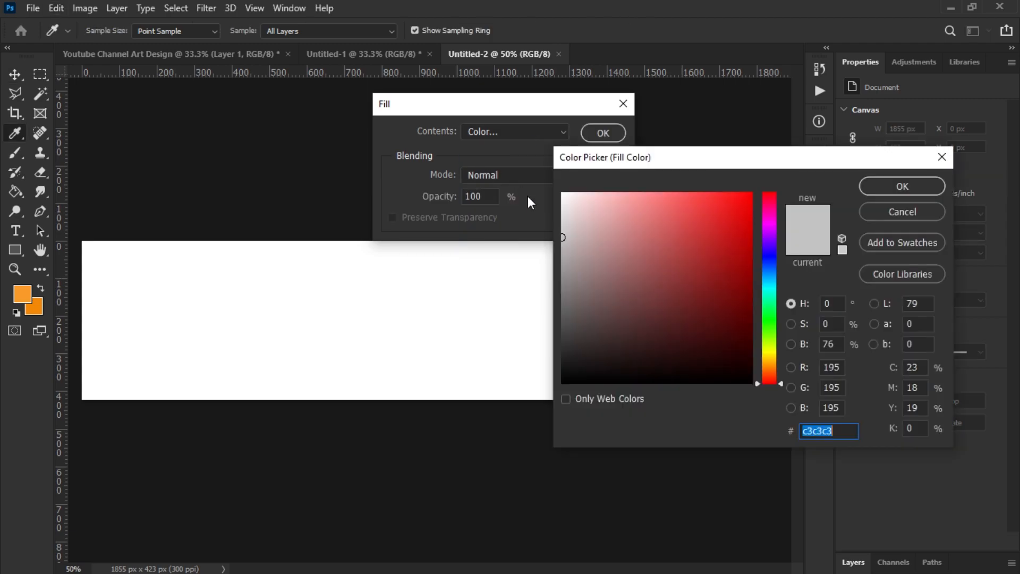
{"action": "left_click", "coordinate": [562, 266]}
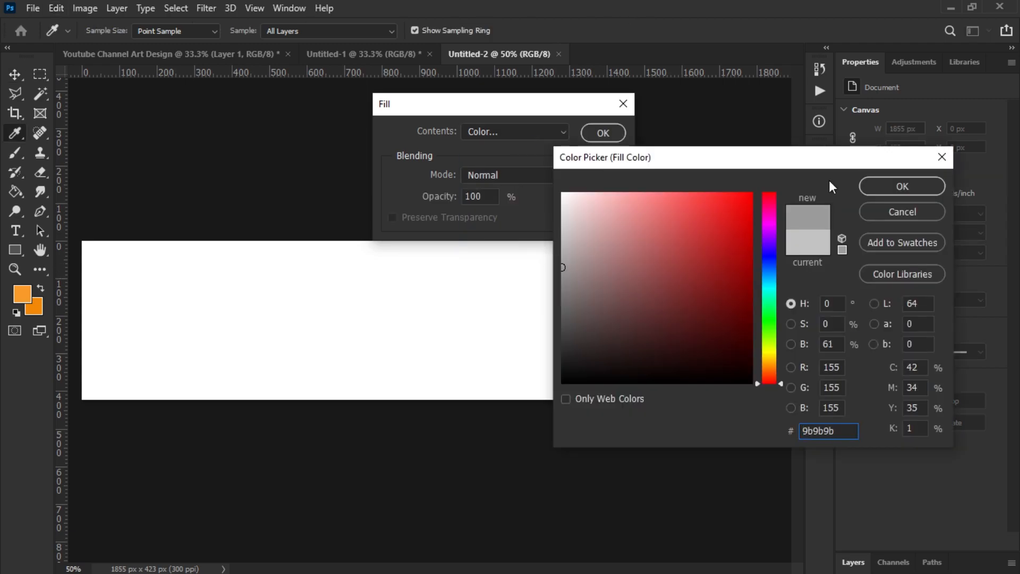
{"action": "left_click", "coordinate": [871, 186]}
{"action": "left_click", "coordinate": [602, 132]}
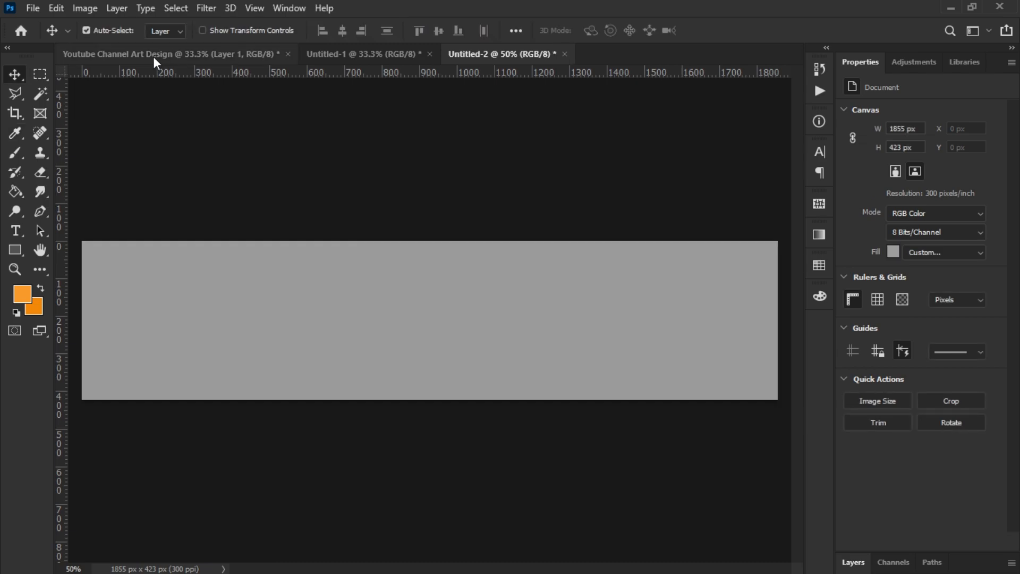
Step: Move the medium gray band into the Youtube Channel Art Design document and center it horizontally and vertically on the canvas
{"action": "left_click_drag", "start_coordinate": [139, 239], "coordinate": [147, 107]}
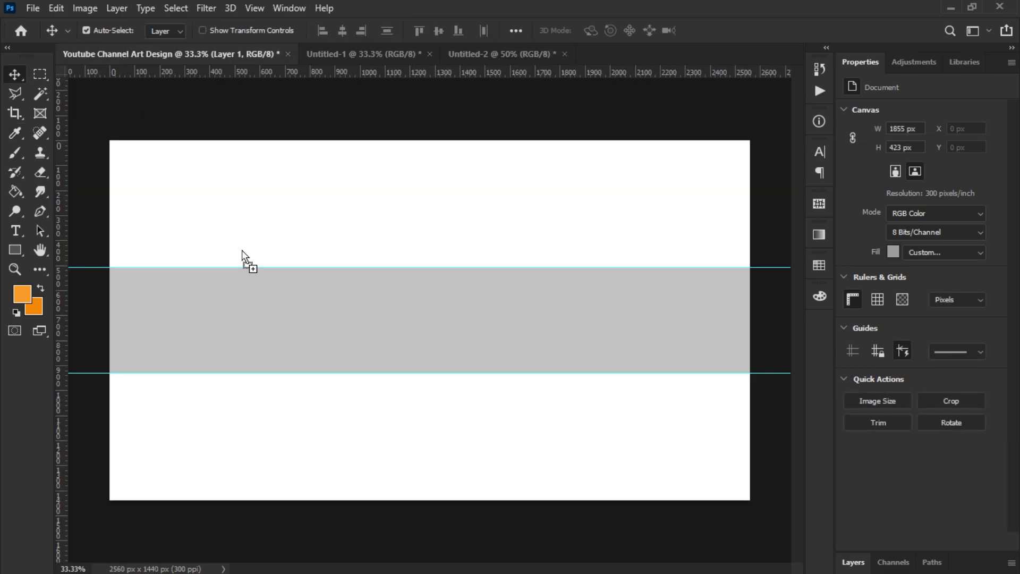
{"action": "left_click_drag", "start_coordinate": [245, 260], "coordinate": [245, 260]}
{"action": "left_click", "coordinate": [171, 9]}
{"action": "key", "text": "ctrl+a"}
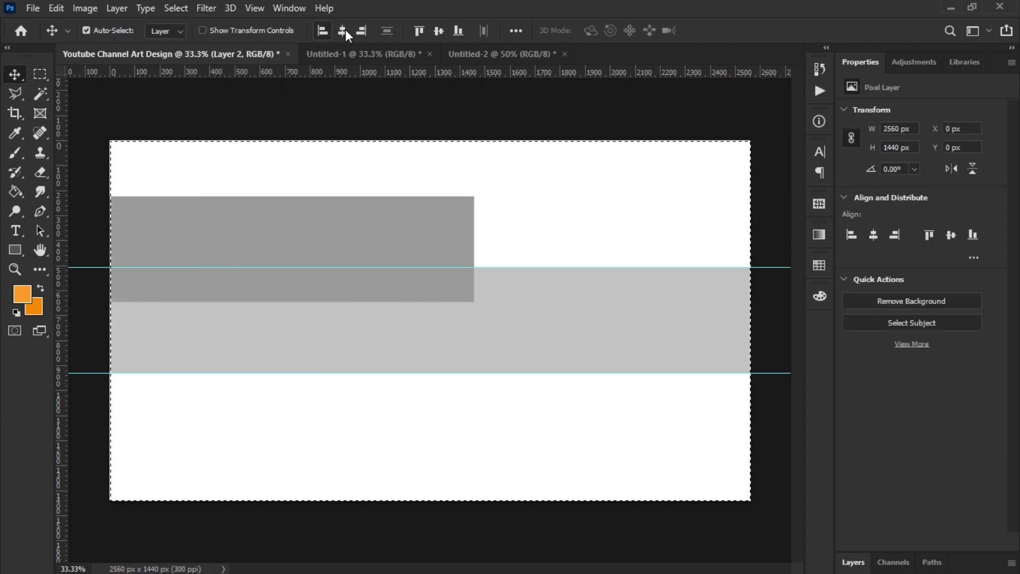
{"action": "left_click", "coordinate": [342, 30]}
{"action": "left_click", "coordinate": [438, 30]}
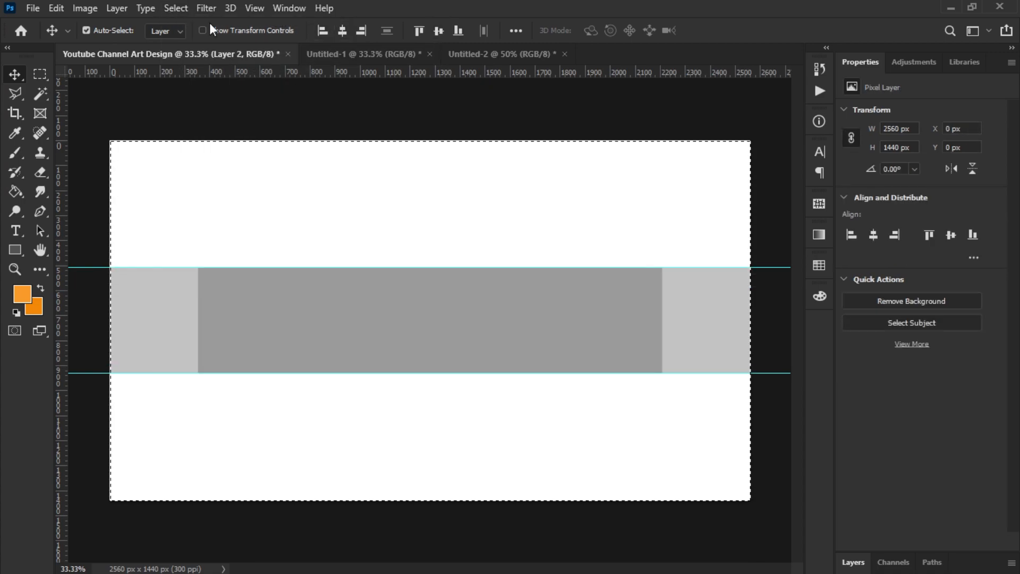
Step: Clear the selection and place vertical guides at both side edges of the 1855 px wide band
{"action": "left_click", "coordinate": [175, 8]}
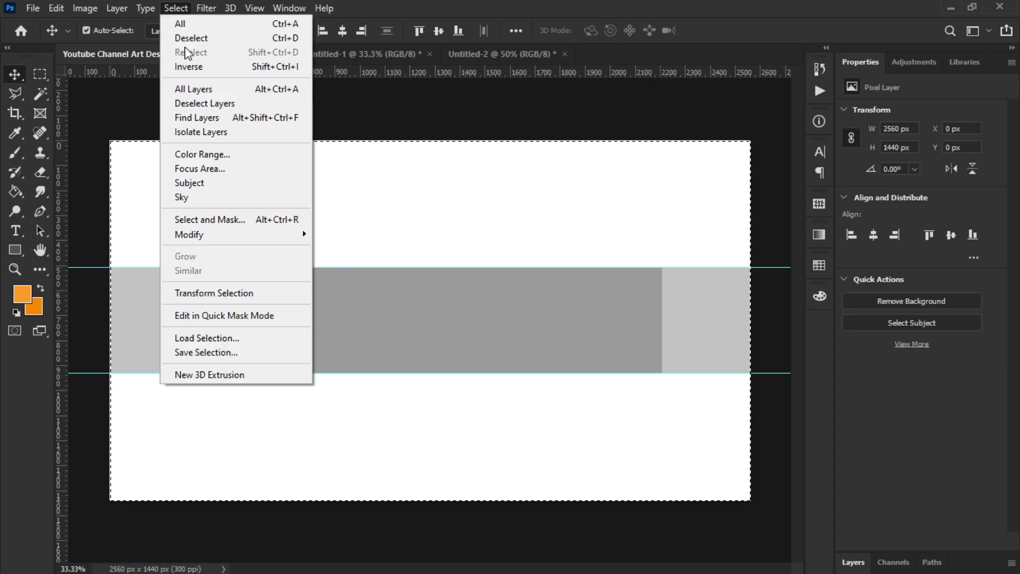
{"action": "left_click", "coordinate": [187, 37]}
{"action": "left_click_drag", "start_coordinate": [61, 215], "coordinate": [660, 293]}
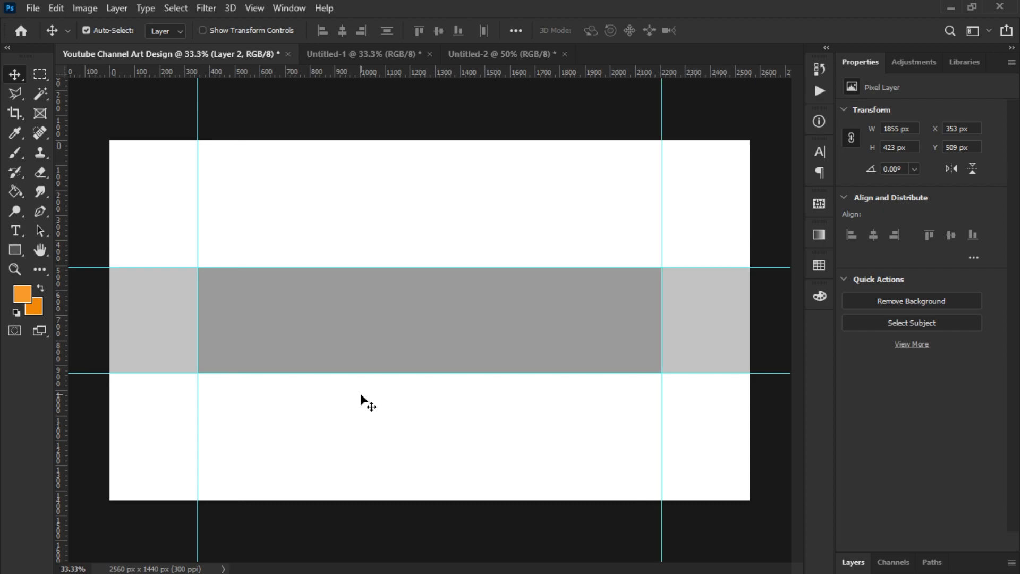
Step: Create a new white document 1546 px wide and 423 px high at 300 pixels/inch
{"action": "left_click", "coordinate": [33, 8]}
{"action": "left_click", "coordinate": [32, 19]}
{"action": "double_click", "coordinate": [741, 151]}
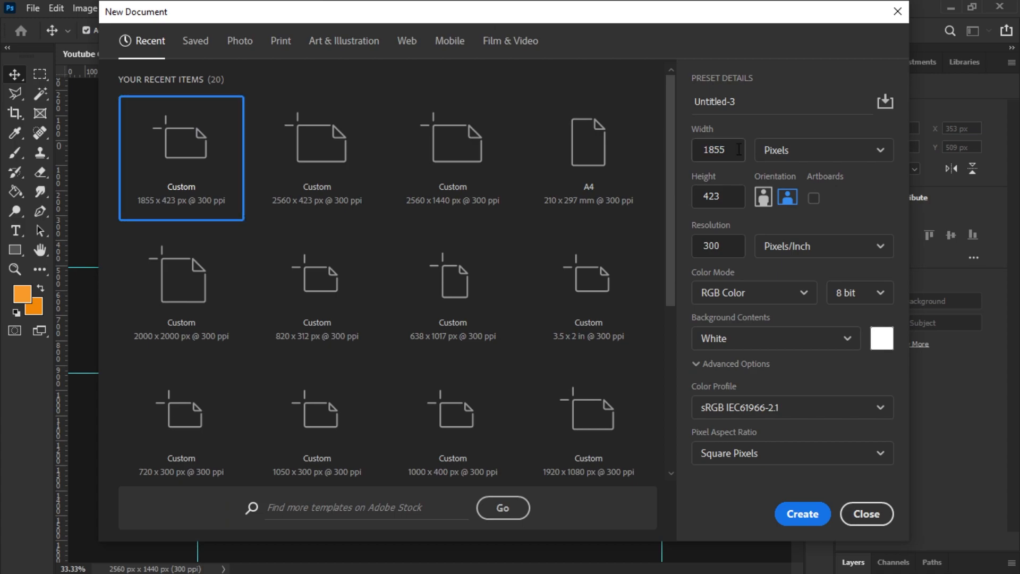
{"action": "type", "text": "1546"}
{"action": "left_click", "coordinate": [796, 514]}
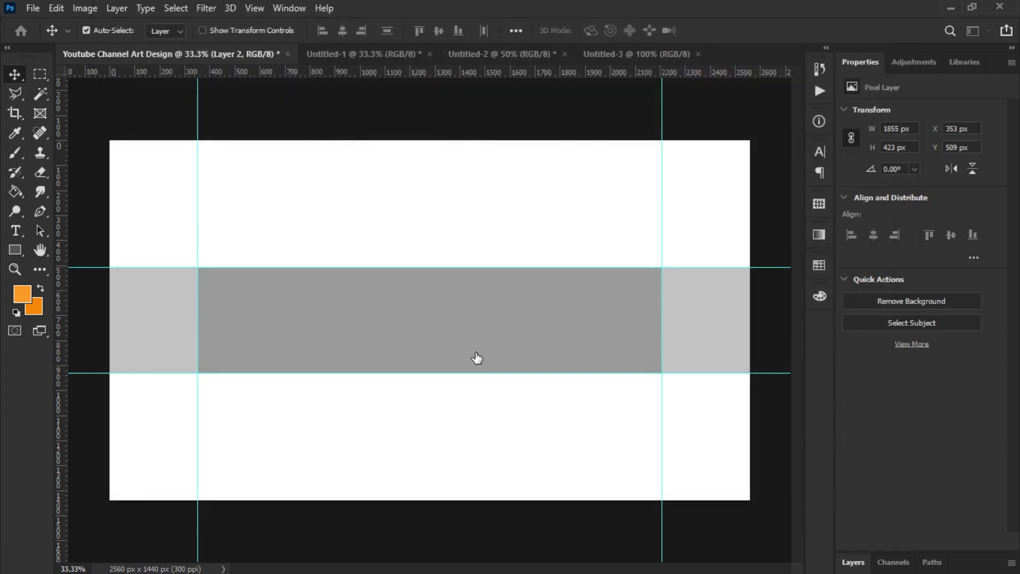
Step: Fill the 1546 x 423 px canvas with the dark gray 727272
{"action": "left_click", "coordinate": [56, 9]}
{"action": "left_click", "coordinate": [90, 242]}
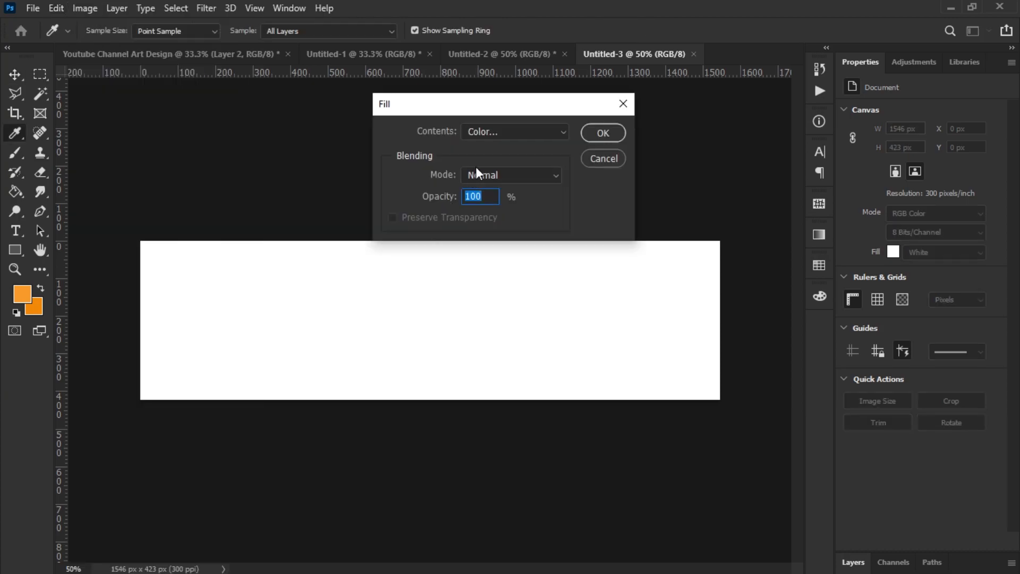
{"action": "left_click", "coordinate": [484, 133]}
{"action": "left_click", "coordinate": [486, 170]}
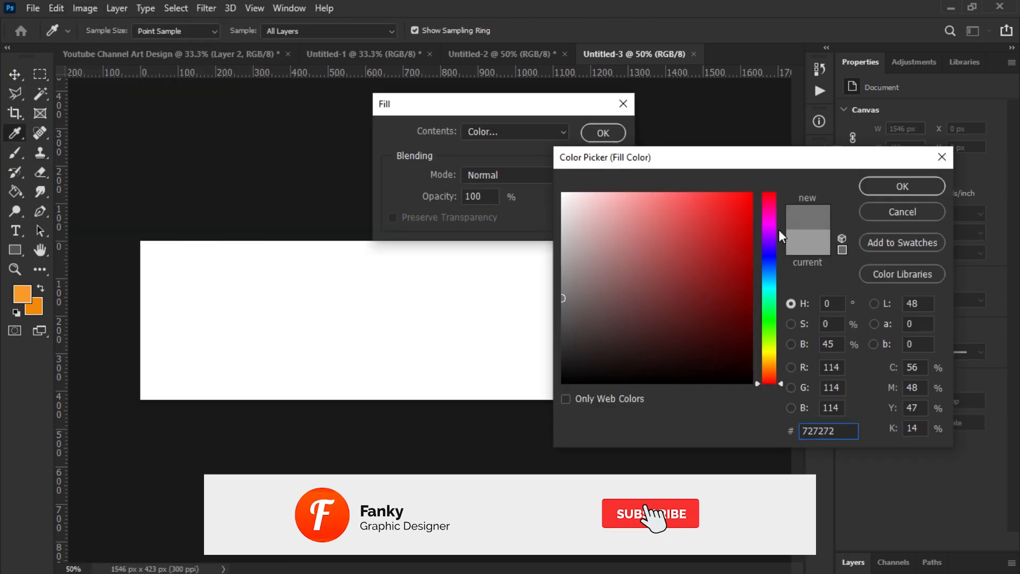
{"action": "key", "text": "Return"}
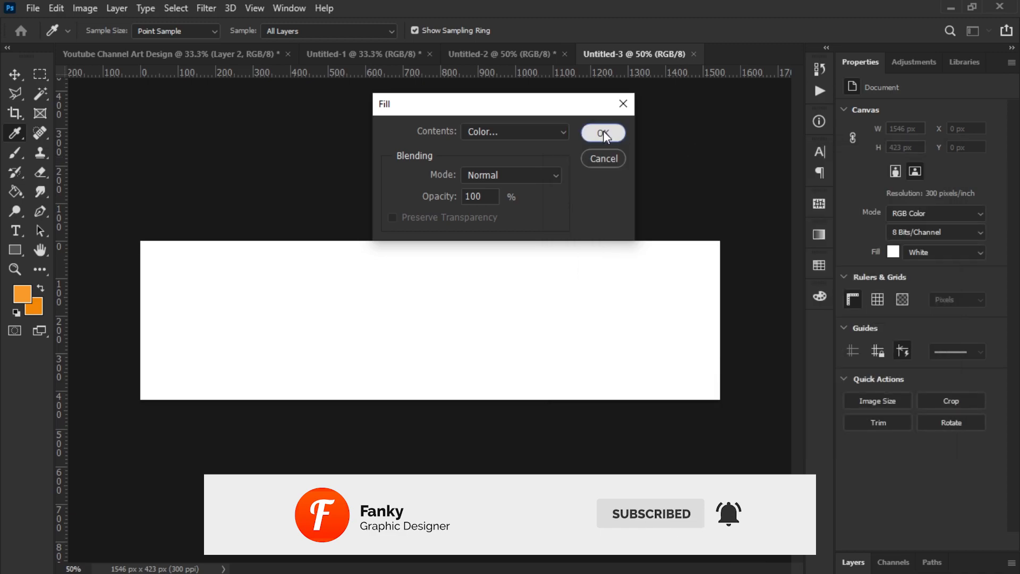
{"action": "left_click", "coordinate": [604, 130]}
Step: Move the dark gray band into the Youtube Channel Art Design document and center it horizontally and vertically on the canvas
{"action": "key", "text": "v"}
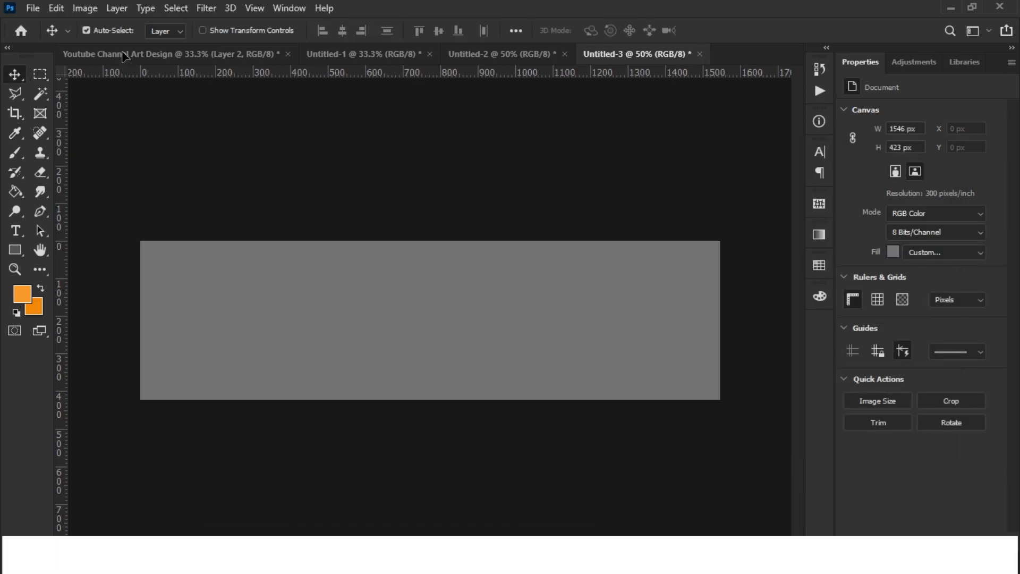
{"action": "left_click_drag", "start_coordinate": [123, 57], "coordinate": [291, 210]}
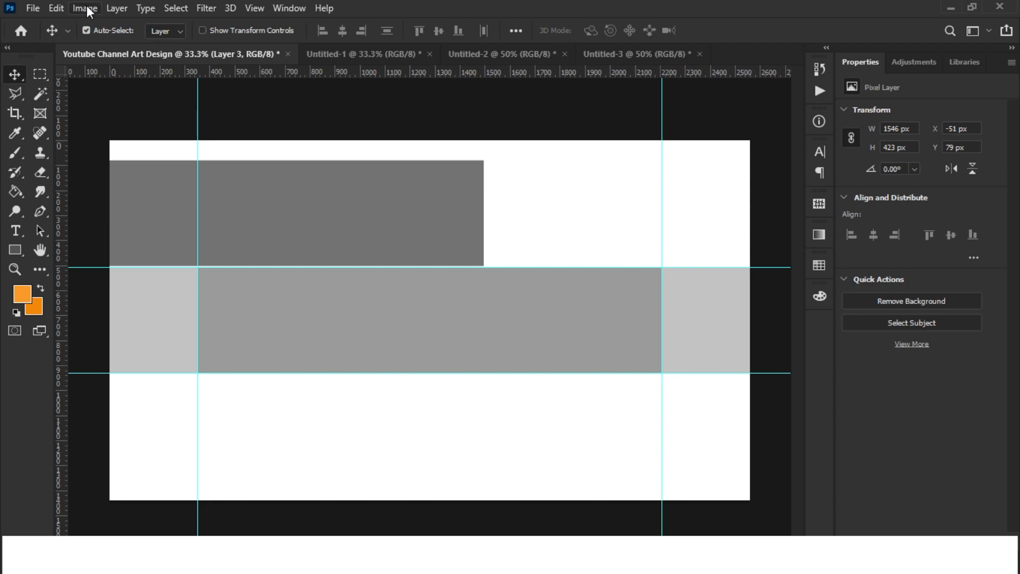
{"action": "left_click", "coordinate": [163, 8]}
{"action": "left_click", "coordinate": [180, 21]}
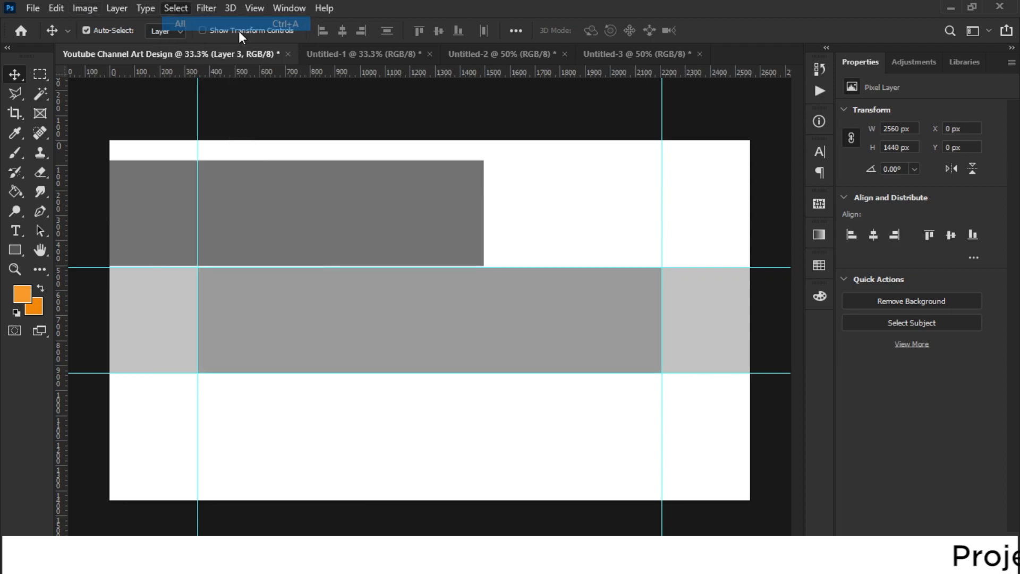
{"action": "left_click", "coordinate": [342, 30]}
{"action": "left_click", "coordinate": [441, 31]}
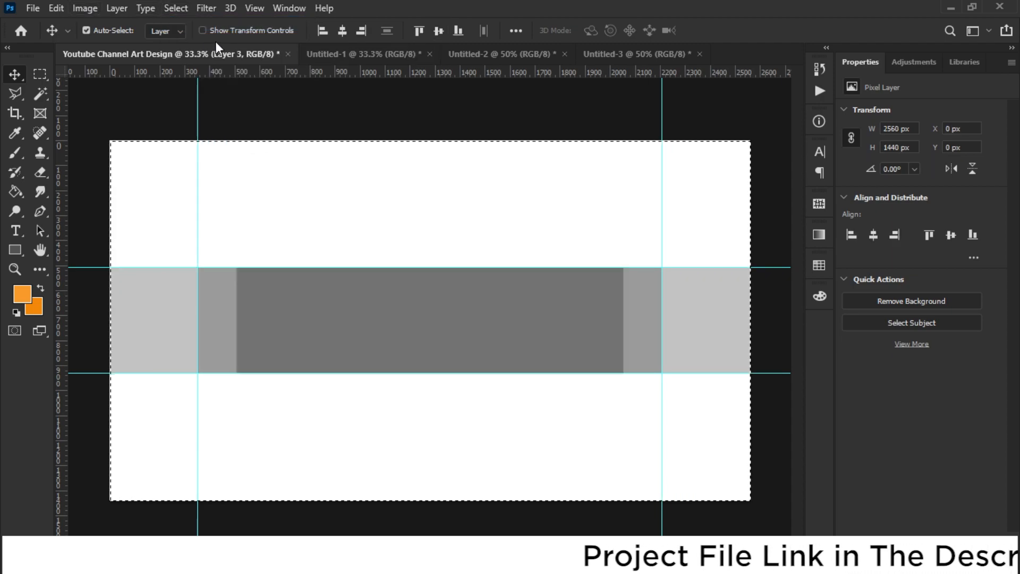
Step: Clear the selection and place vertical guides at both side edges of the 1546 px wide dark gray band
{"action": "left_click", "coordinate": [180, 7]}
{"action": "left_click", "coordinate": [192, 38]}
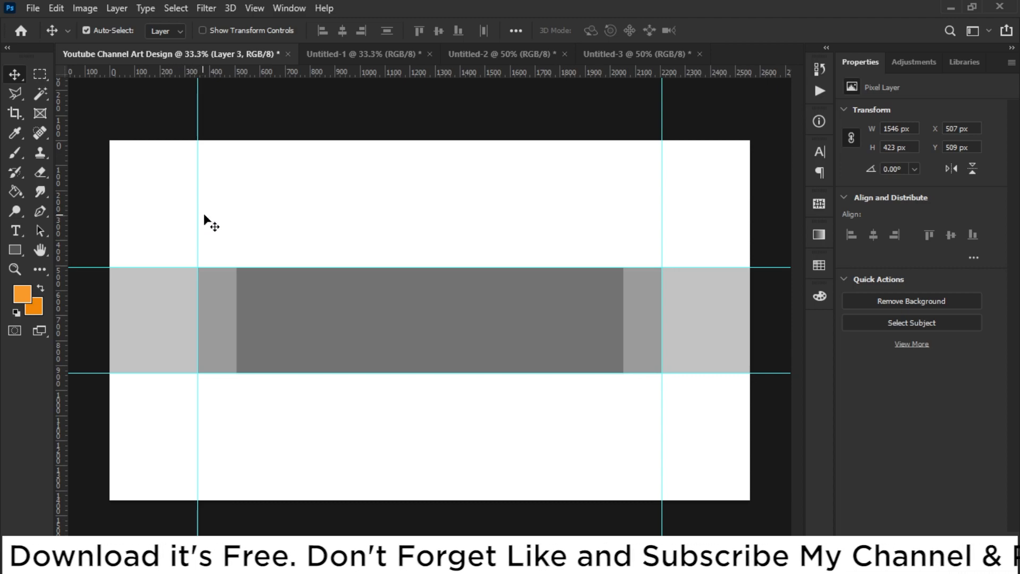
{"action": "left_click_drag", "start_coordinate": [62, 188], "coordinate": [236, 201]}
{"action": "left_click_drag", "start_coordinate": [62, 184], "coordinate": [622, 260]}
Step: Display the document's layer list and enlarge its area
{"action": "scroll", "coordinate": [346, 405], "scroll_direction": "down", "scroll_amount": 1}
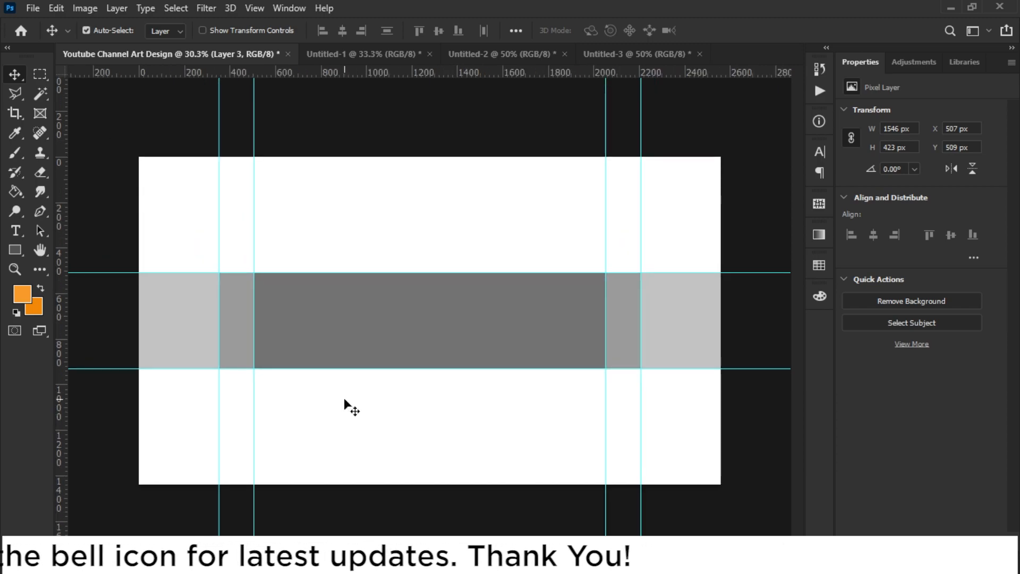
{"action": "key", "text": "F7"}
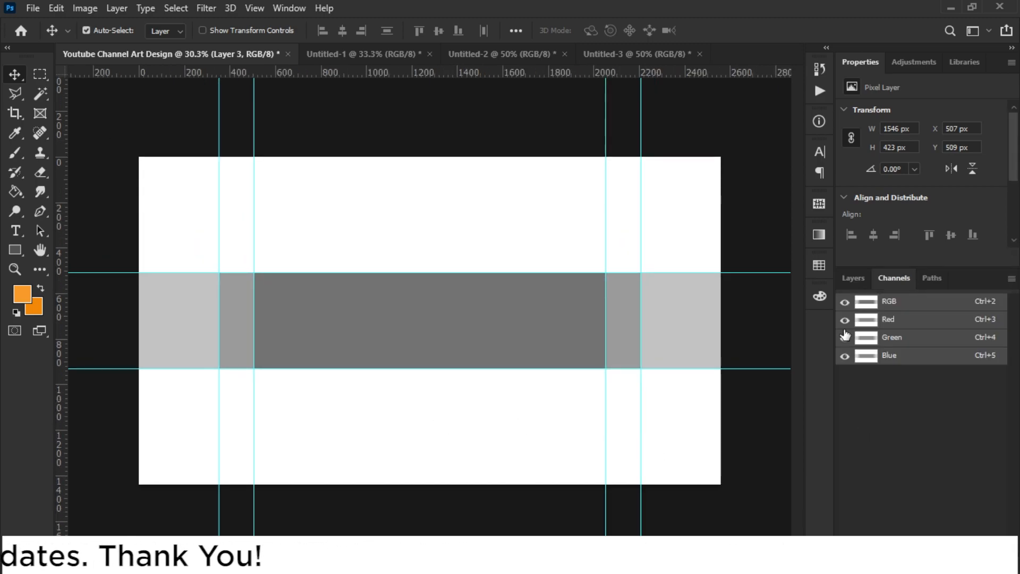
{"action": "left_click", "coordinate": [848, 278]}
{"action": "left_click_drag", "start_coordinate": [888, 268], "coordinate": [885, 228]}
Step: Add a Solid Color fill layer in white (ffffff) above the three gray bands
{"action": "left_click", "coordinate": [933, 565]}
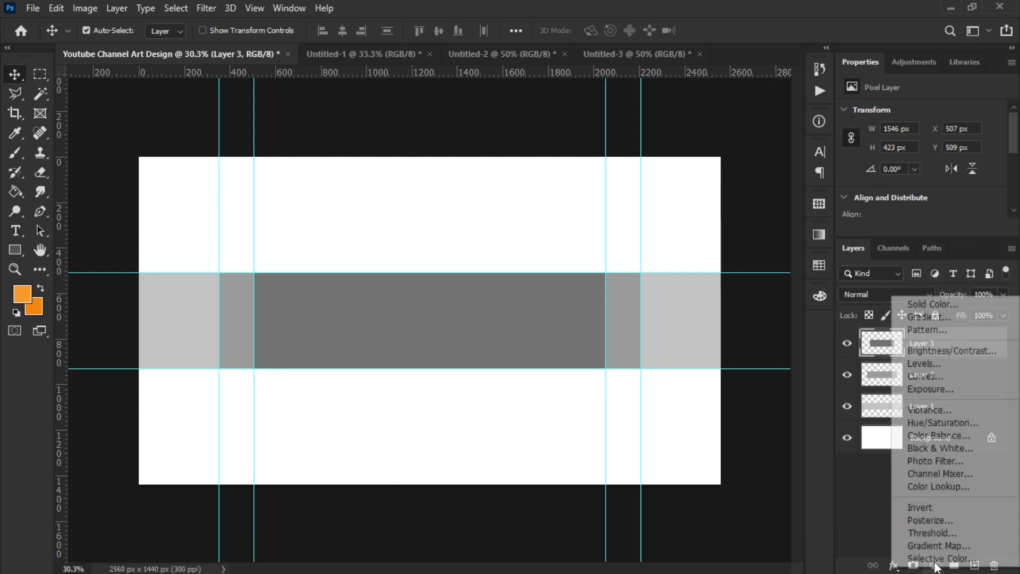
{"action": "left_click", "coordinate": [918, 301]}
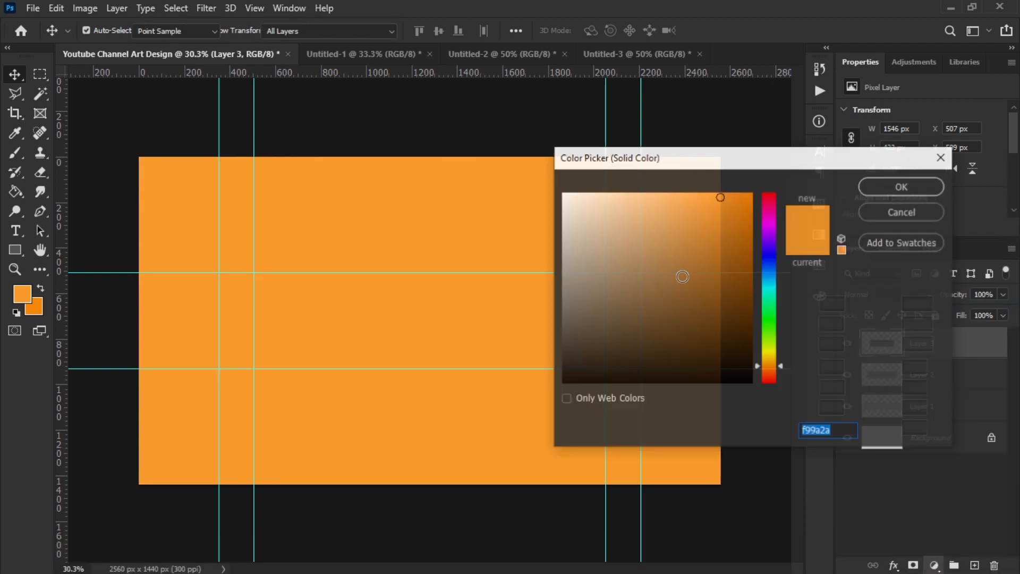
{"action": "left_click_drag", "start_coordinate": [627, 223], "coordinate": [544, 181]}
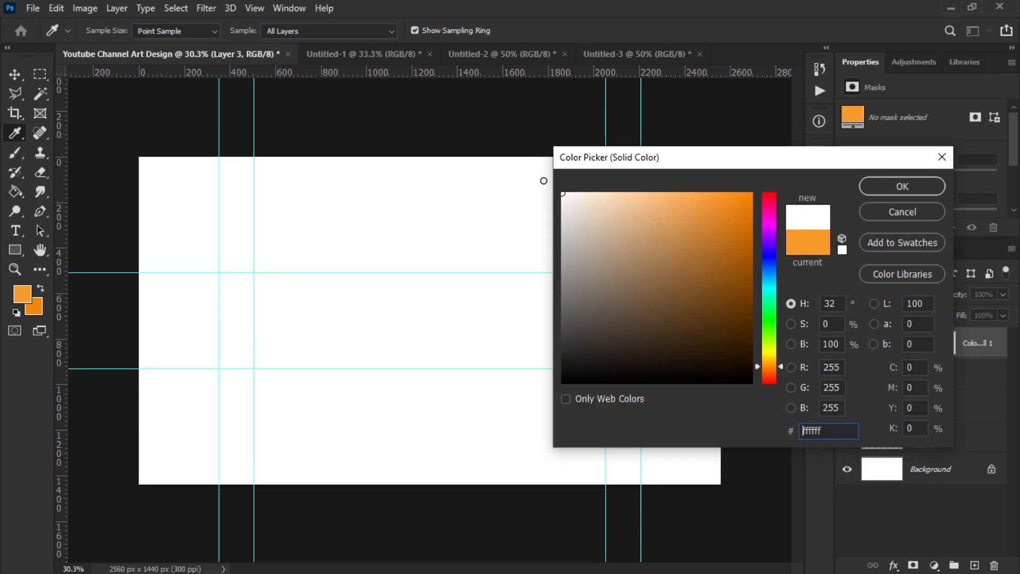
{"action": "left_click", "coordinate": [888, 185]}
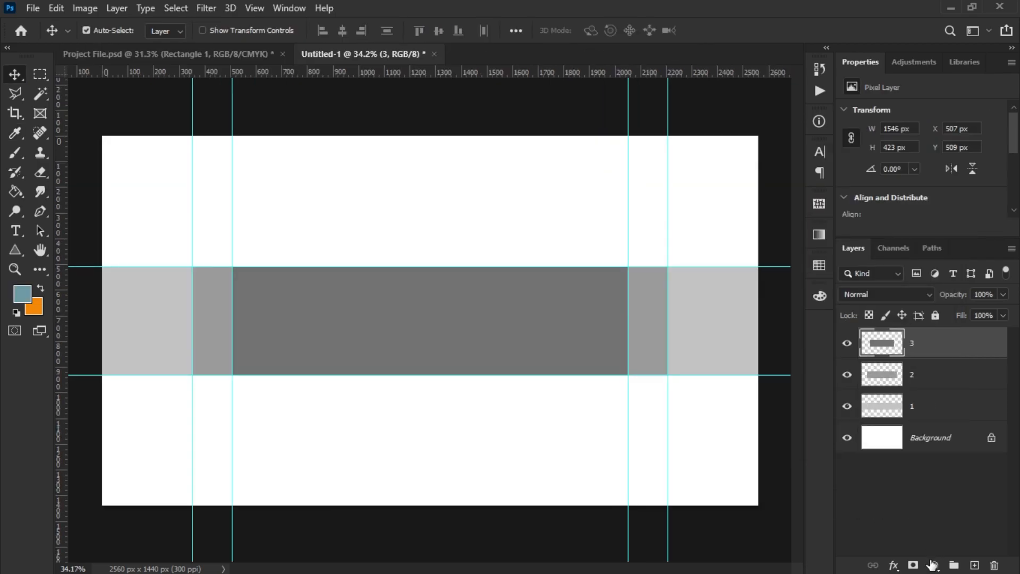
Step: Add a Solid Color fill layer in light blue (ddf8ff) above layer 3
{"action": "left_click", "coordinate": [932, 564]}
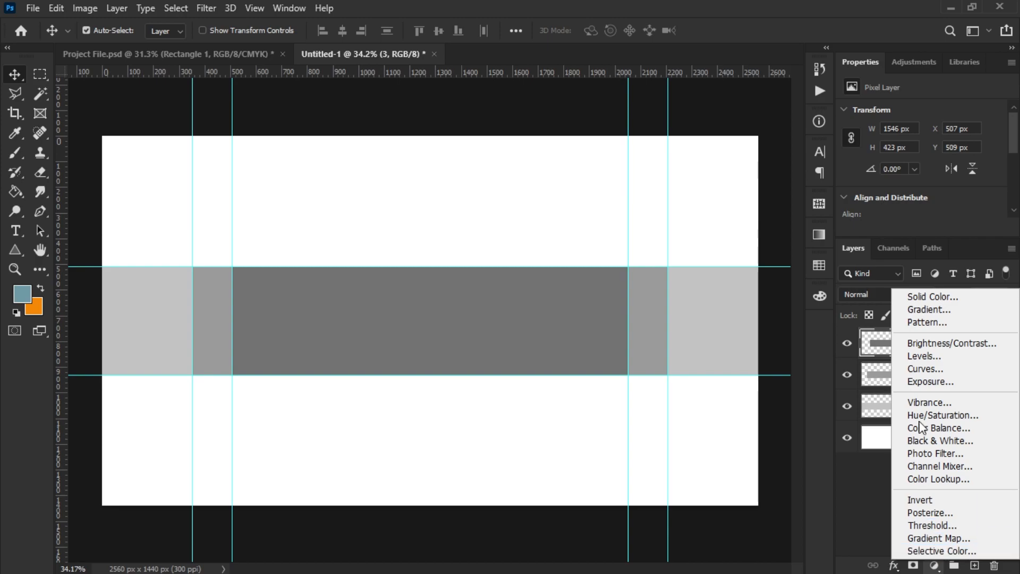
{"action": "left_click", "coordinate": [919, 296]}
{"action": "left_click_drag", "start_coordinate": [840, 432], "coordinate": [791, 434]}
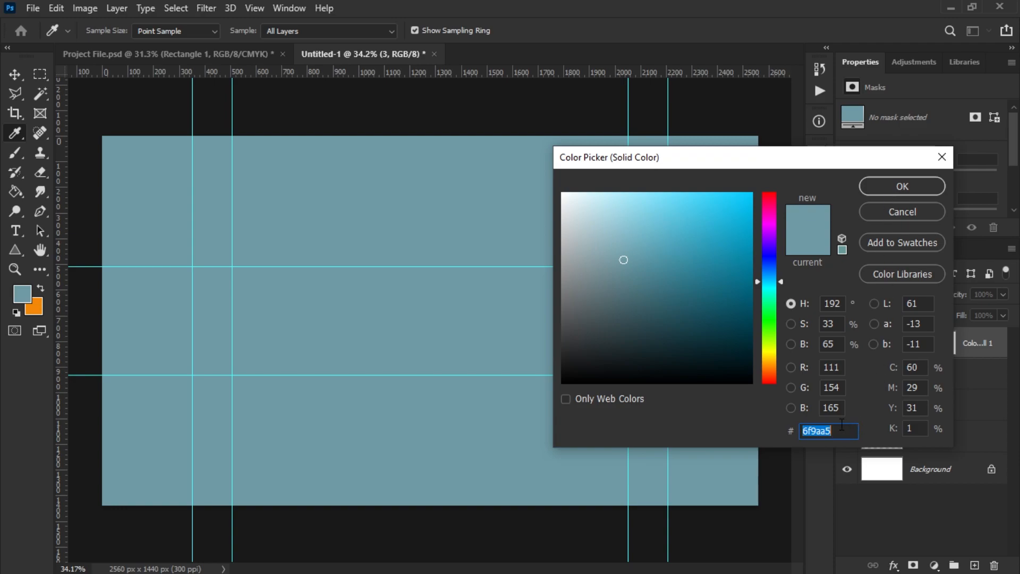
{"action": "left_click_drag", "start_coordinate": [834, 431], "coordinate": [788, 434]}
{"action": "right_click", "coordinate": [809, 434]}
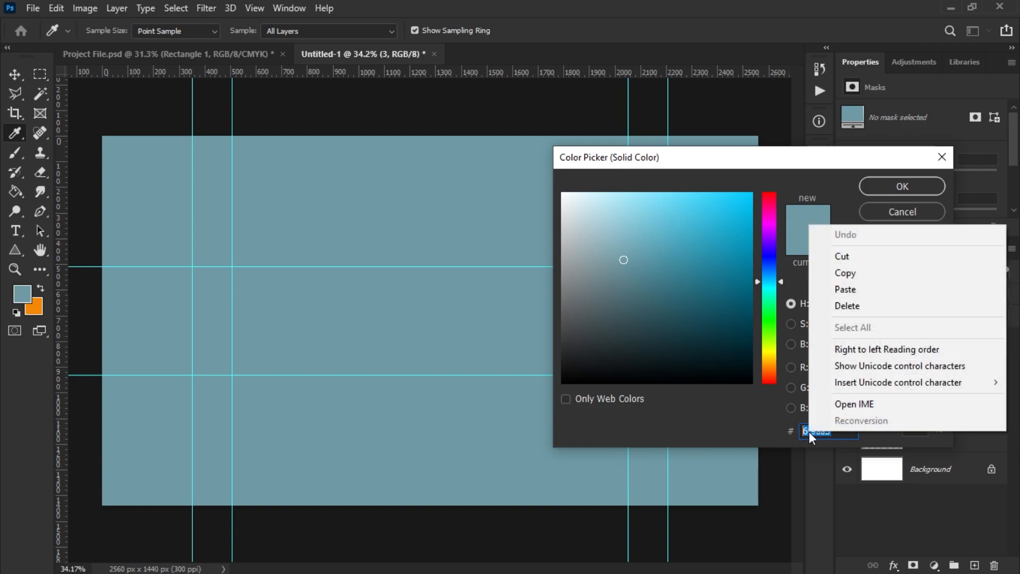
{"action": "left_click", "coordinate": [845, 286]}
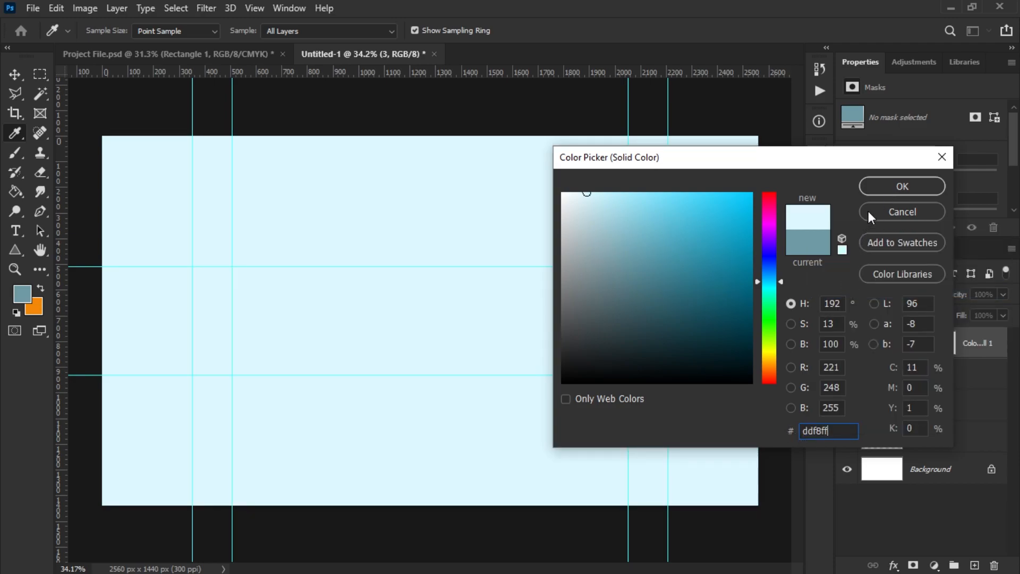
{"action": "left_click", "coordinate": [901, 186]}
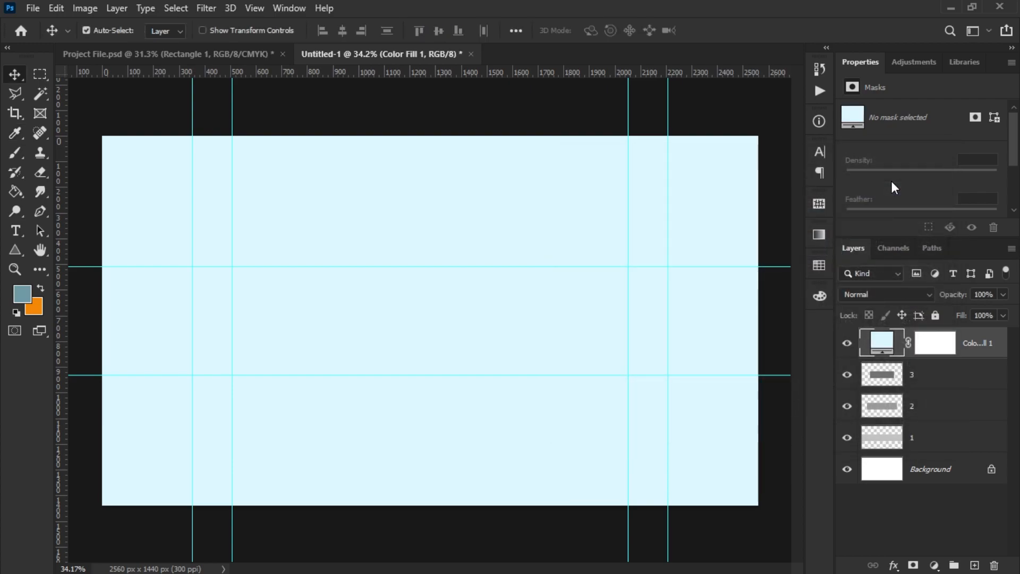
Step: Delete the light blue fill layer's mask and convert the layer to a smart object
{"action": "right_click", "coordinate": [943, 344]}
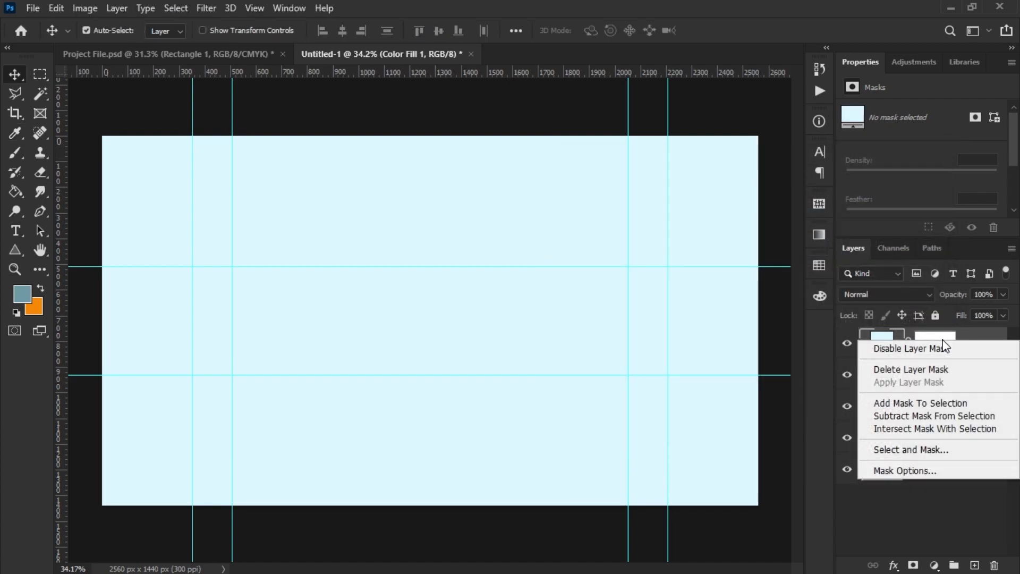
{"action": "left_click", "coordinate": [919, 364]}
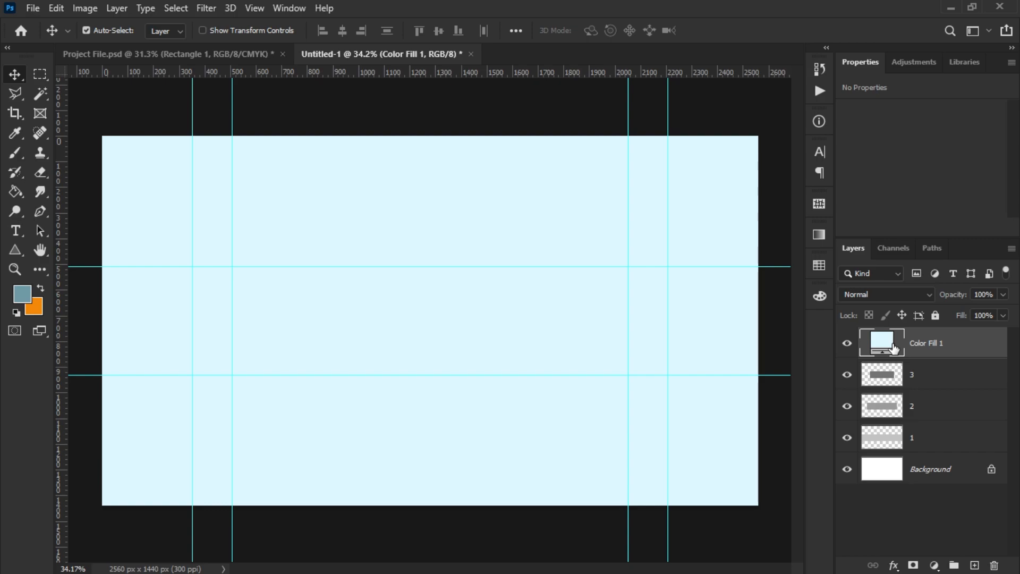
{"action": "right_click", "coordinate": [965, 349]}
{"action": "left_click", "coordinate": [815, 208]}
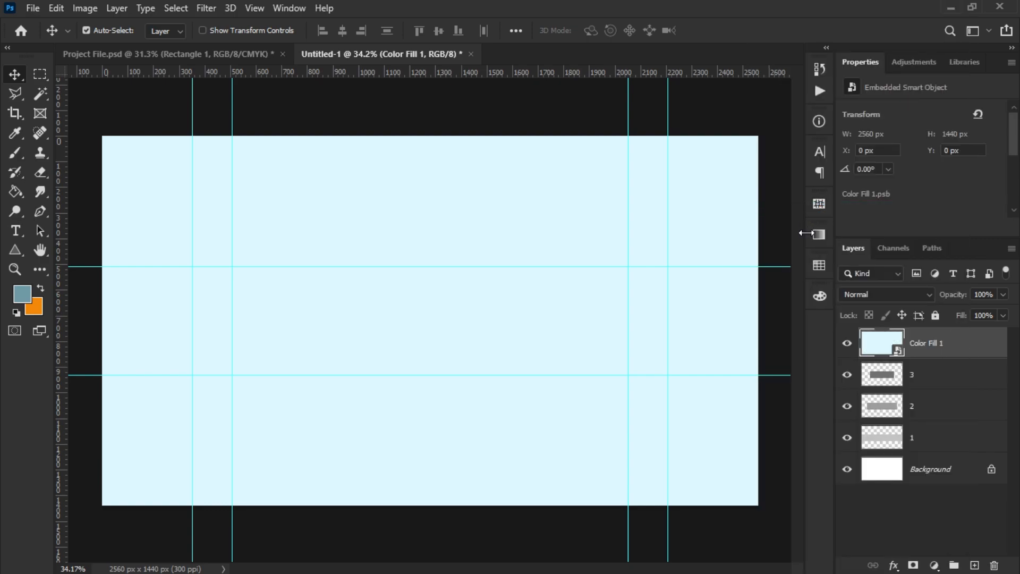
Step: Free-transform the light blue fill to 423 px high so it spans the canvas width between the two horizontal guides
{"action": "left_click", "coordinate": [84, 8]}
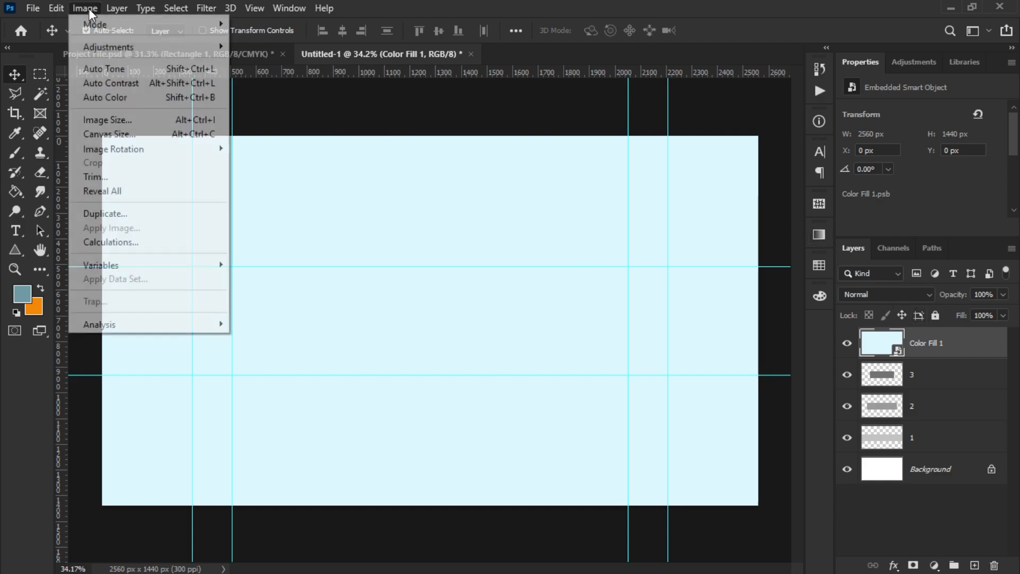
{"action": "mouse_move", "coordinate": [64, 9]}
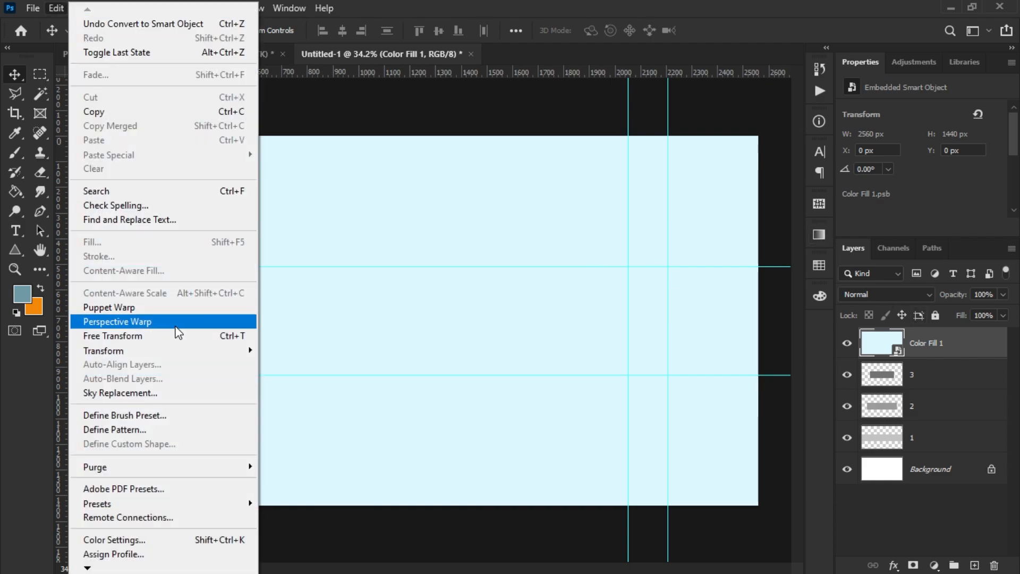
{"action": "left_click", "coordinate": [209, 335]}
{"action": "left_click_drag", "start_coordinate": [427, 133], "coordinate": [430, 267]}
{"action": "left_click_drag", "start_coordinate": [435, 507], "coordinate": [429, 376]}
{"action": "left_click", "coordinate": [717, 30]}
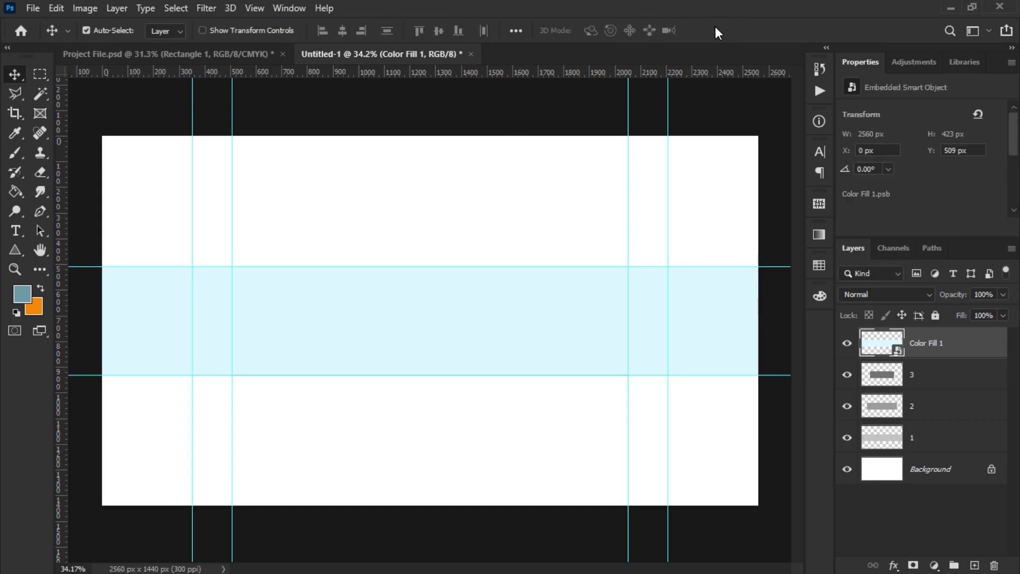
{"action": "scroll", "coordinate": [554, 239], "scroll_direction": "up", "scroll_amount": 1}
{"action": "scroll", "coordinate": [554, 239], "scroll_direction": "down", "scroll_amount": 1}
{"action": "key", "text": "alt+F9"}
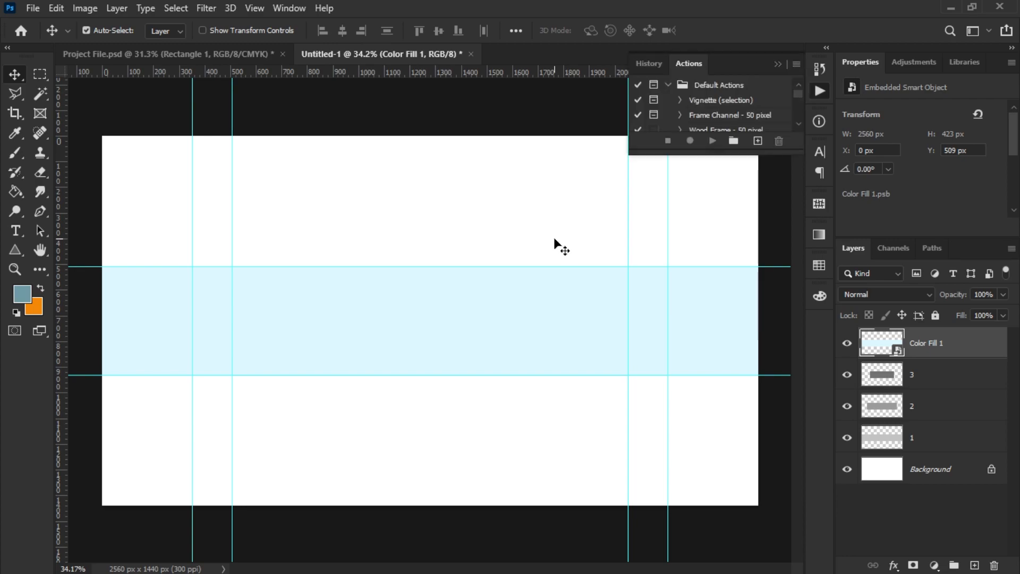
{"action": "key", "text": "alt+F9"}
{"action": "key", "text": "g"}
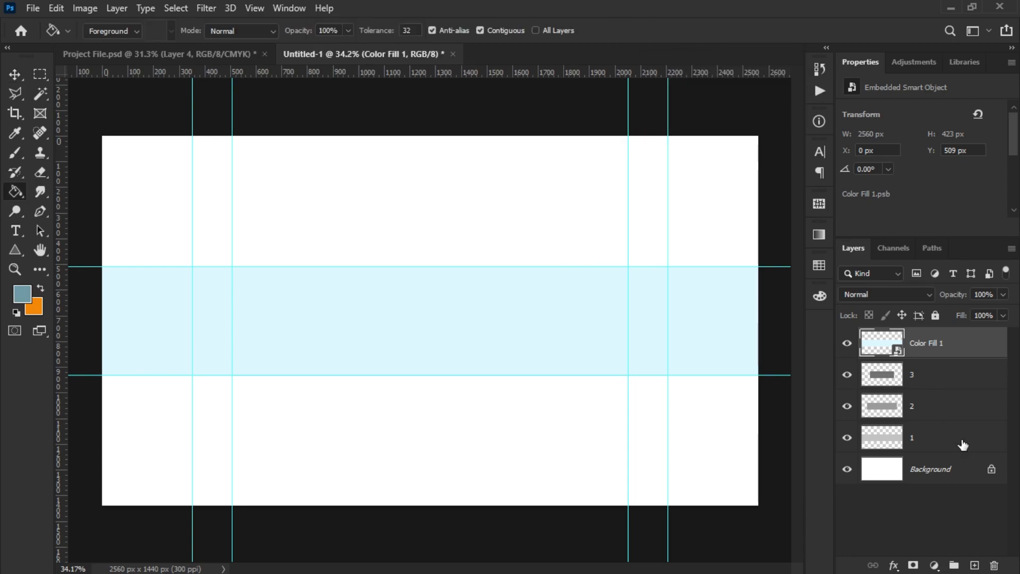
Step: Select a rectangle about 1314 x 423 px over the right half of the light blue band and add a new empty layer above it
{"action": "left_click", "coordinate": [40, 74]}
{"action": "left_click_drag", "start_coordinate": [767, 266], "coordinate": [425, 376]}
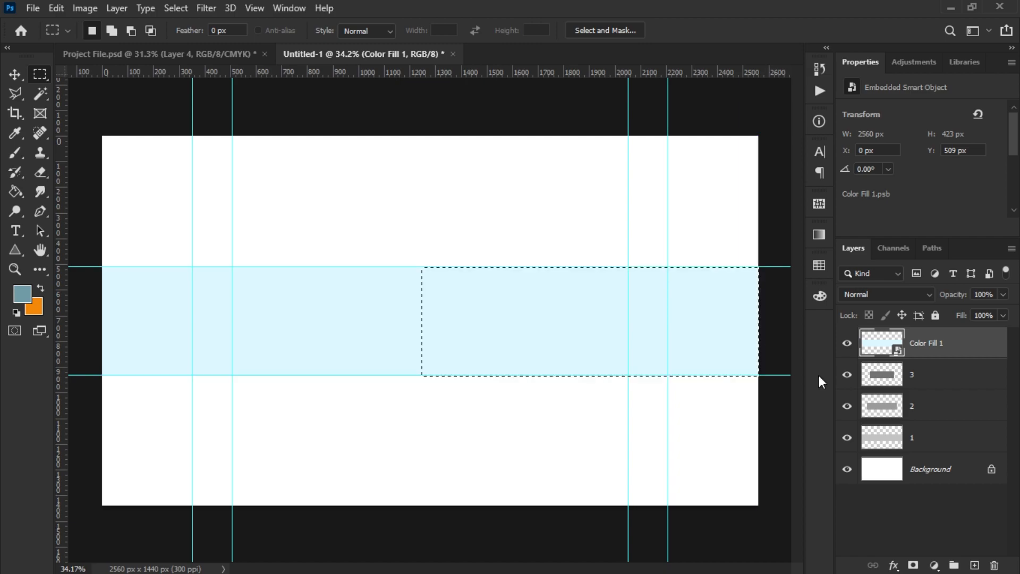
{"action": "left_click", "coordinate": [991, 564]}
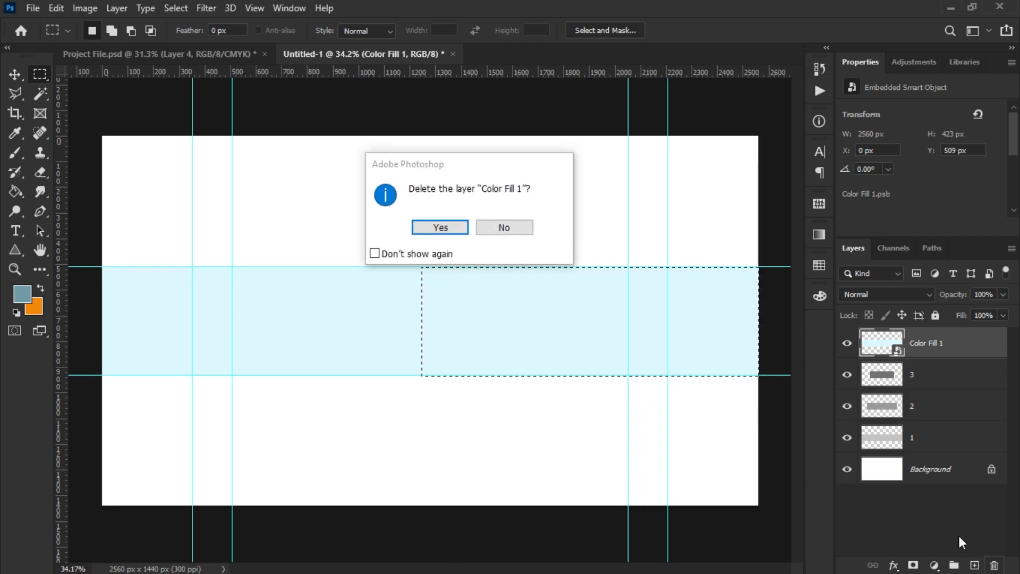
{"action": "left_click", "coordinate": [504, 227]}
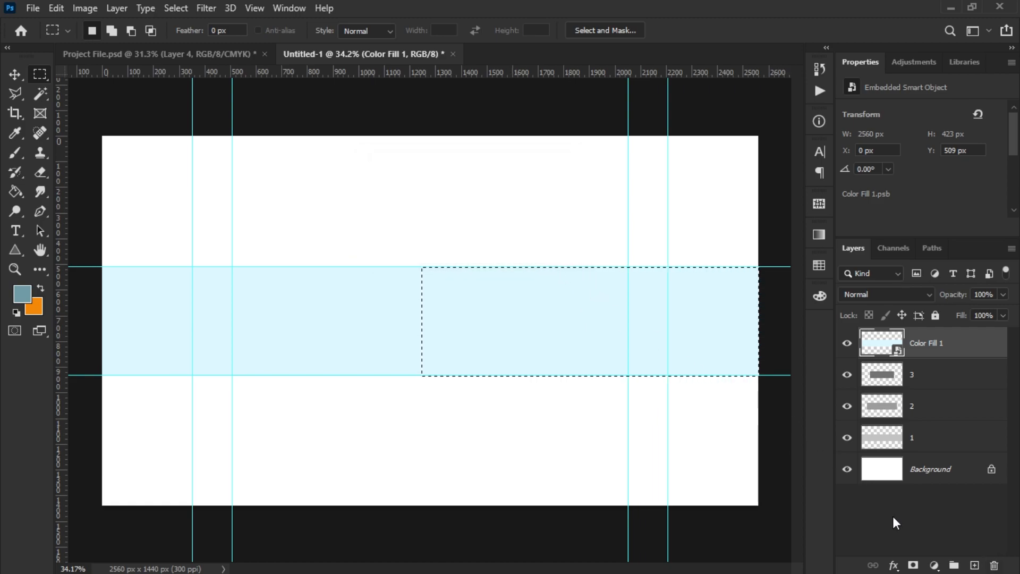
{"action": "left_click", "coordinate": [974, 565]}
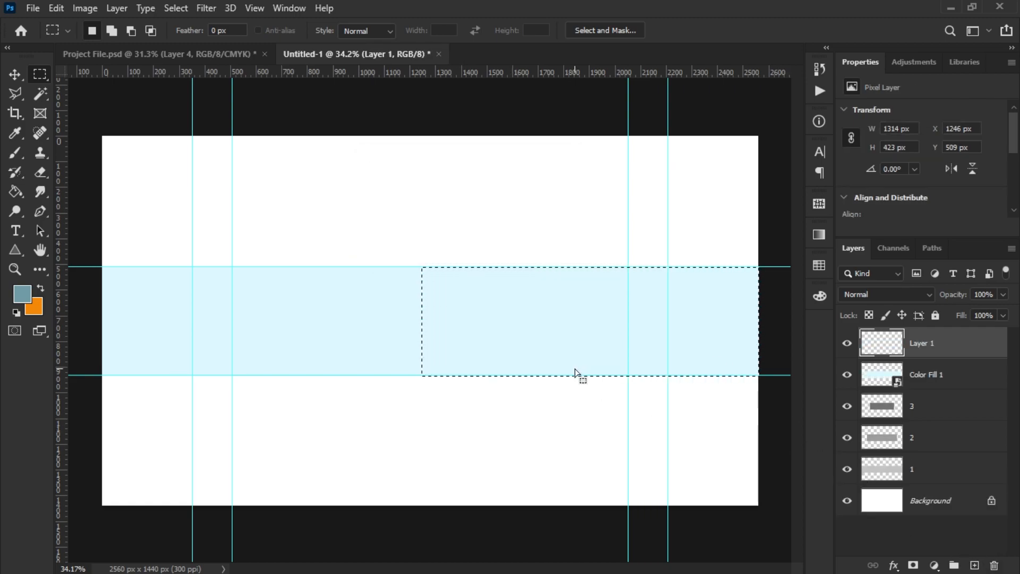
Step: Paint soft gray-blue shading at the right end of the selected band area with a 1000 px soft brush
{"action": "left_click", "coordinate": [15, 153]}
{"action": "right_click", "coordinate": [12, 150]}
{"action": "left_click", "coordinate": [46, 150]}
{"action": "scroll", "coordinate": [563, 353], "scroll_direction": "down", "scroll_amount": 3}
{"action": "left_click_drag", "start_coordinate": [638, 322], "coordinate": [606, 323]}
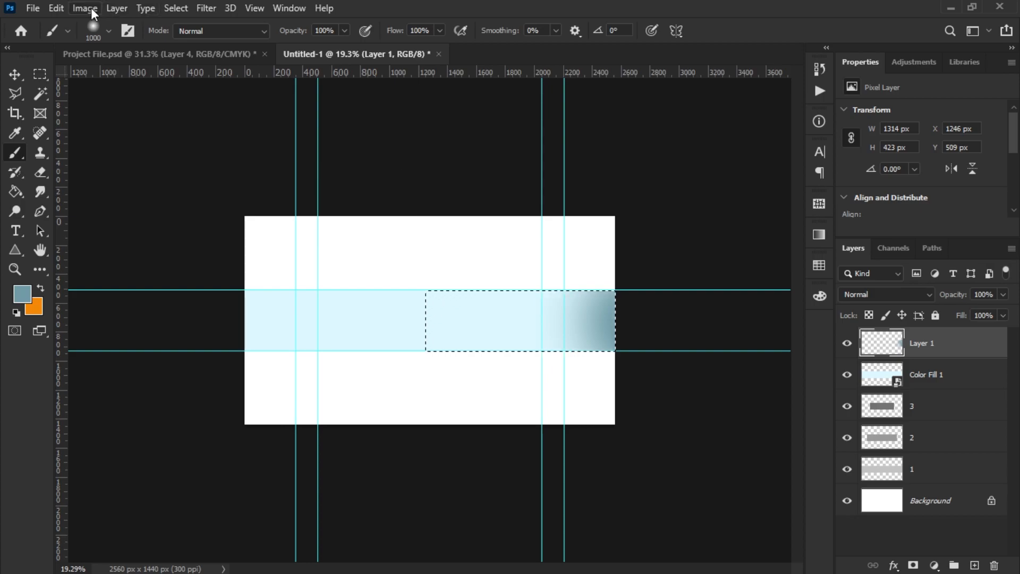
Step: Clear the selection and clip the shading layer to the light blue fill with a clipping mask
{"action": "left_click", "coordinate": [171, 7]}
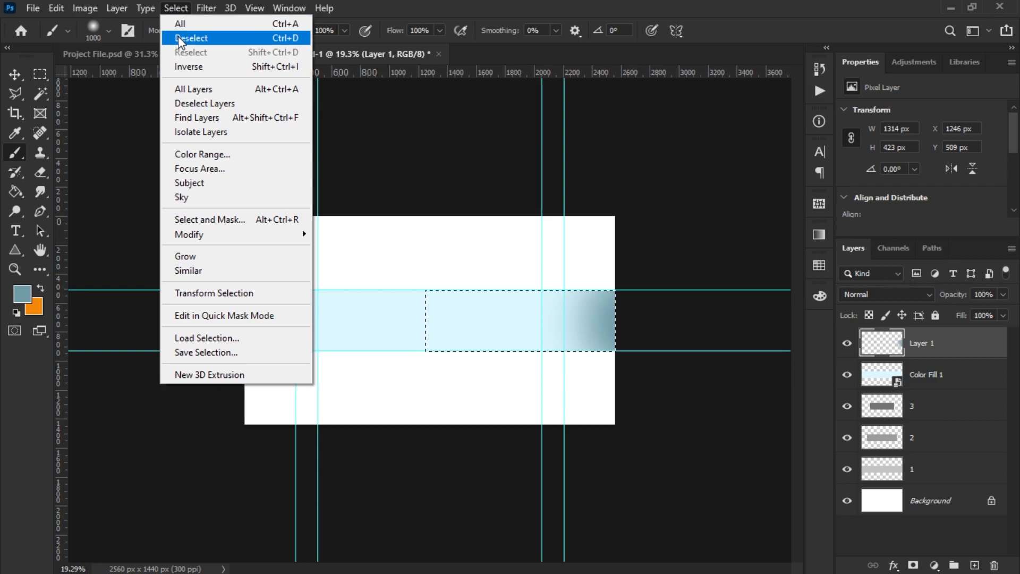
{"action": "left_click", "coordinate": [177, 37]}
{"action": "scroll", "coordinate": [983, 421], "scroll_direction": "up", "scroll_amount": 1}
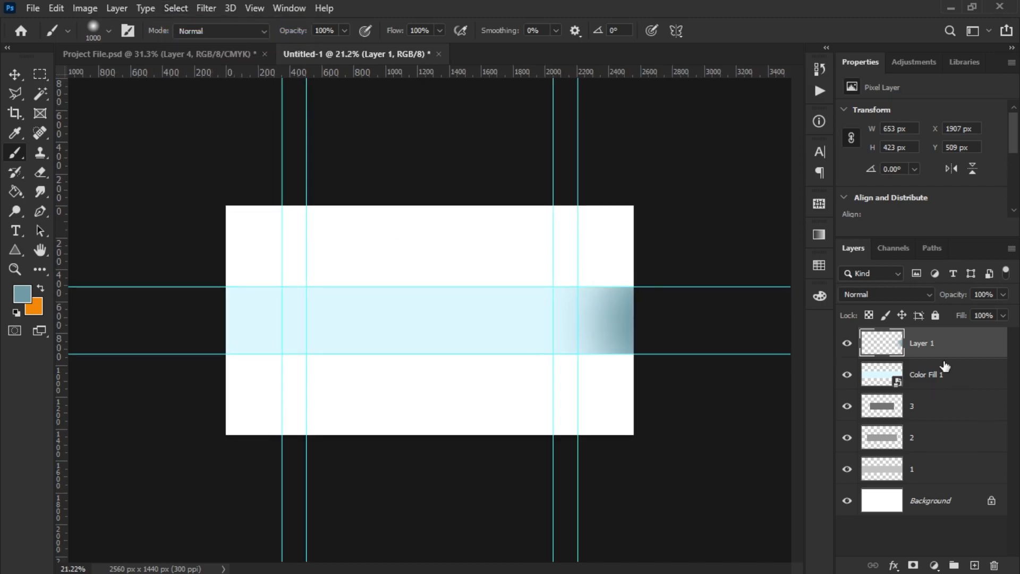
{"action": "right_click", "coordinate": [944, 351]}
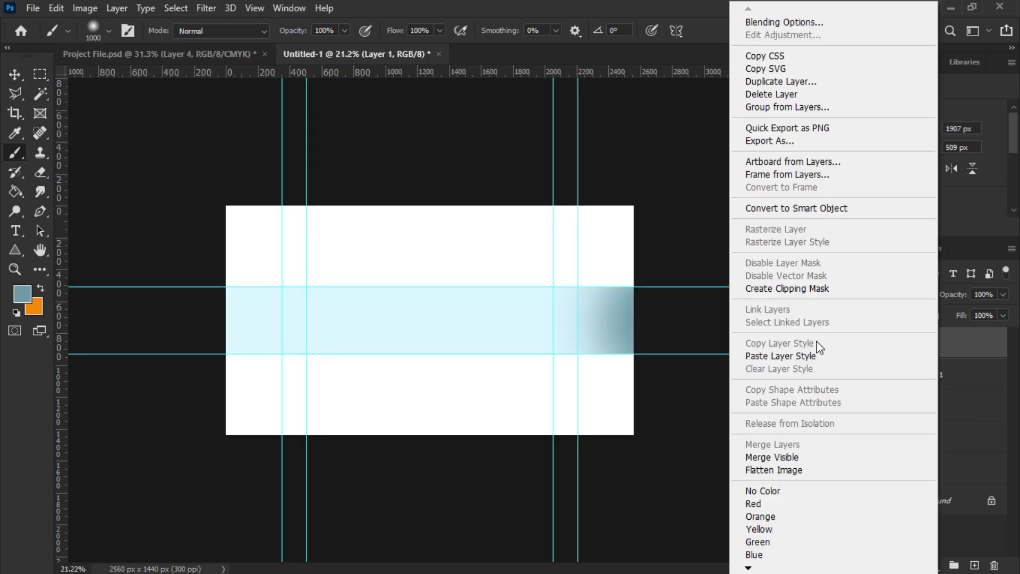
{"action": "left_click", "coordinate": [780, 290]}
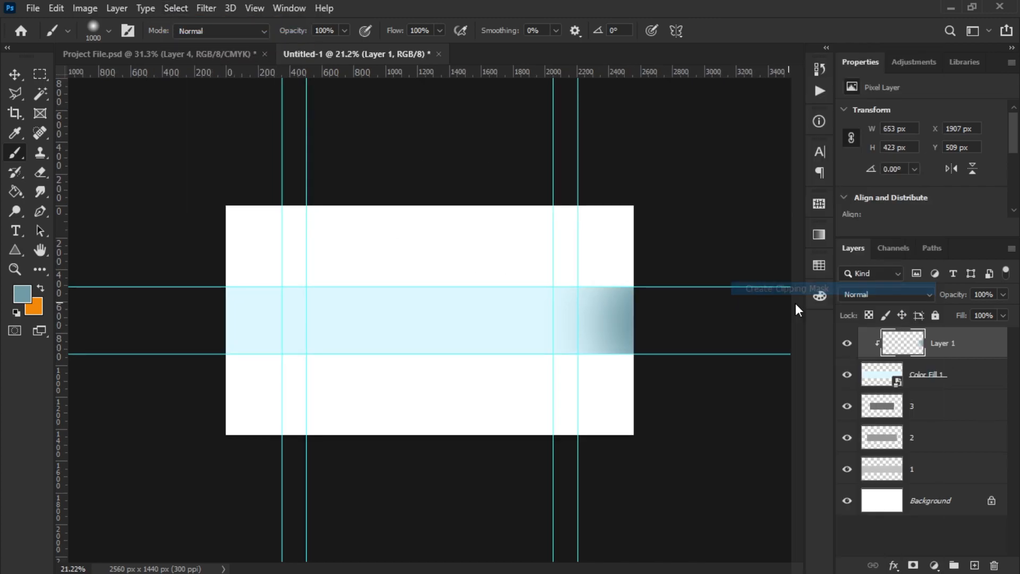
Step: Stretch the shading leftward with Free Transform to about 1693 px wide, keeping its right edge and height
{"action": "left_click", "coordinate": [46, 8]}
{"action": "left_click", "coordinate": [159, 336]}
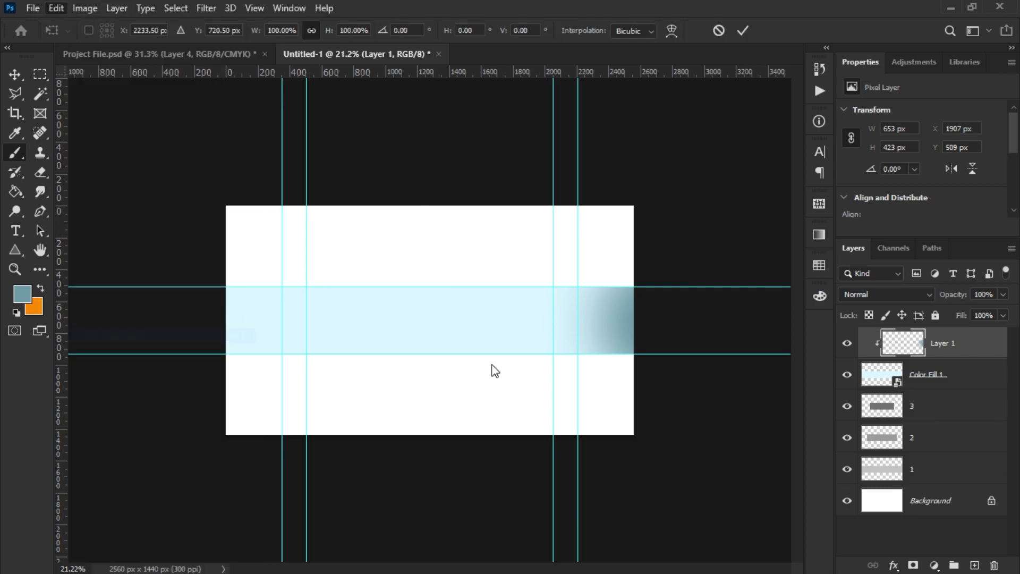
{"action": "mouse_move", "coordinate": [527, 322]}
{"action": "left_mouse_down"}
{"action": "mouse_move", "coordinate": [330, 312]}
{"action": "mouse_move", "coordinate": [375, 312]}
{"action": "mouse_move", "coordinate": [362, 314]}
{"action": "left_mouse_up"}
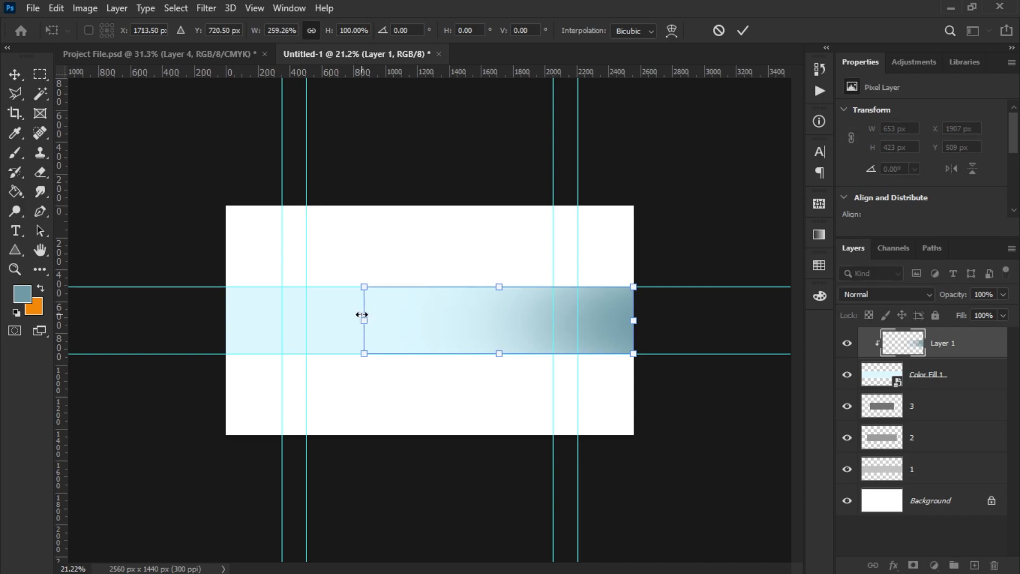
{"action": "key", "text": "Return"}
{"action": "key", "text": "b"}
Step: Set the clipped shading layer's opacity to 50%
{"action": "scroll", "coordinate": [429, 334], "scroll_direction": "up", "scroll_amount": 1}
{"action": "left_click", "coordinate": [1006, 296]}
{"action": "left_click_drag", "start_coordinate": [968, 314], "coordinate": [967, 315]}
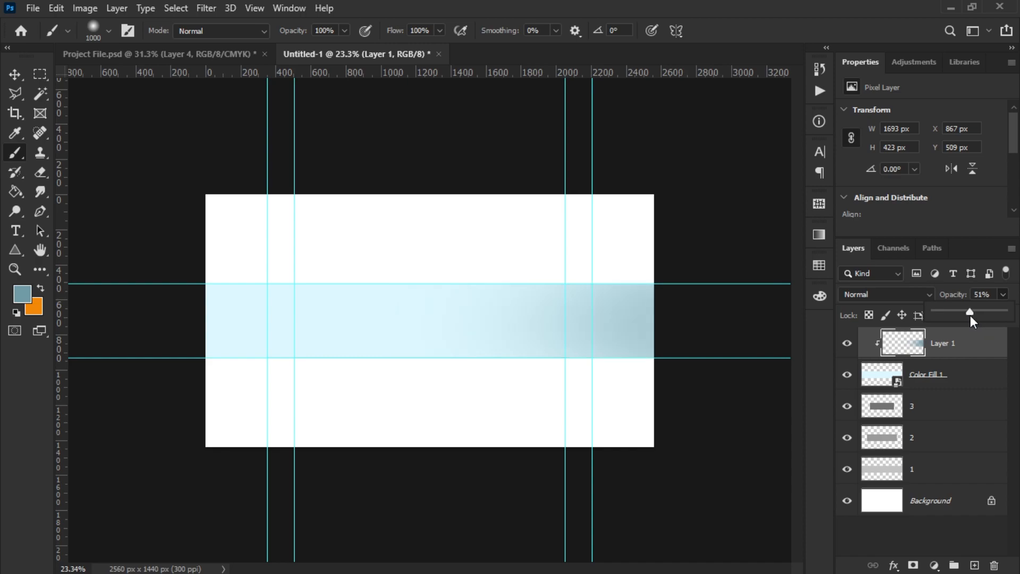
{"action": "left_click_drag", "start_coordinate": [969, 316], "coordinate": [970, 316]}
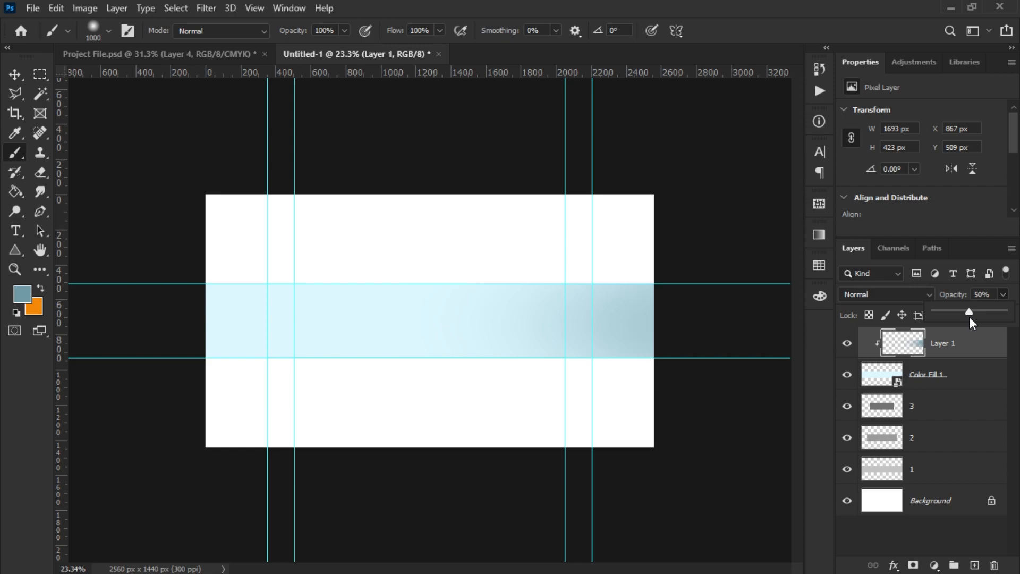
Step: Draw a tall narrow rectangle shape about 116 x 847 px against the inner left vertical guide, crossing the band
{"action": "left_click", "coordinate": [16, 76]}
{"action": "scroll", "coordinate": [160, 209], "scroll_direction": "up", "scroll_amount": 2}
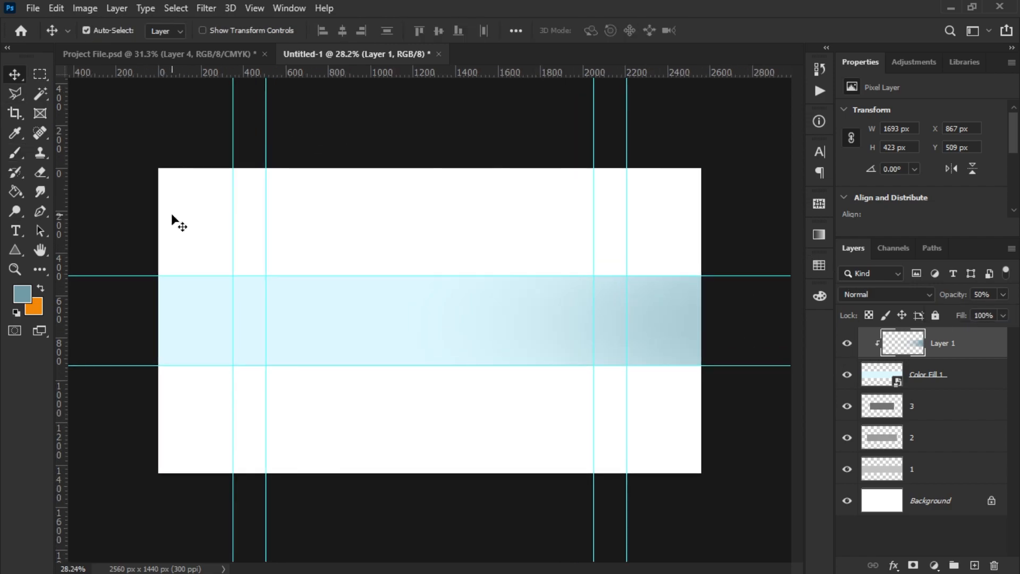
{"action": "key", "text": "u"}
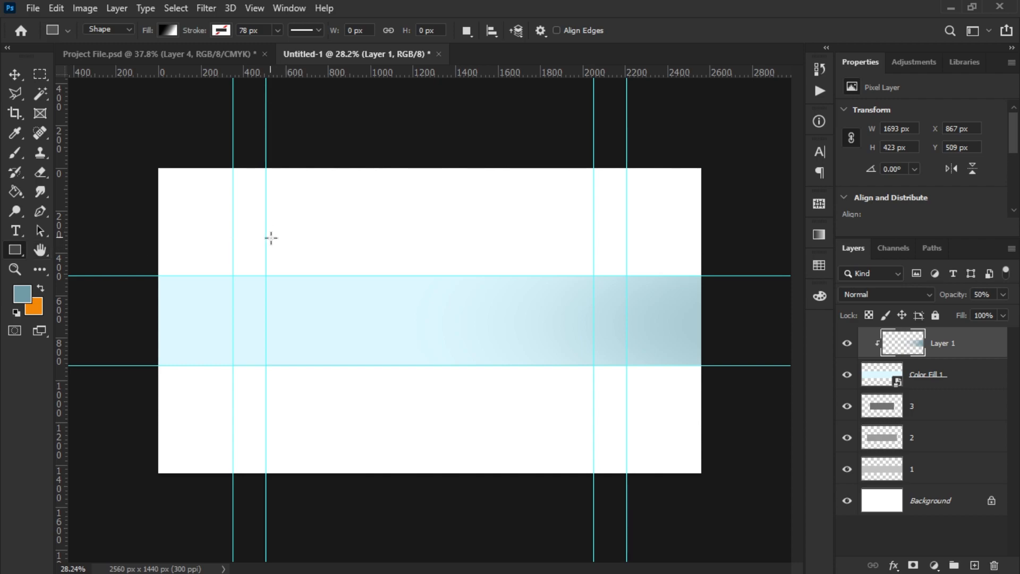
{"action": "left_click_drag", "start_coordinate": [293, 400], "coordinate": [290, 414]}
{"action": "scroll", "coordinate": [263, 397], "scroll_direction": "up", "scroll_amount": 4}
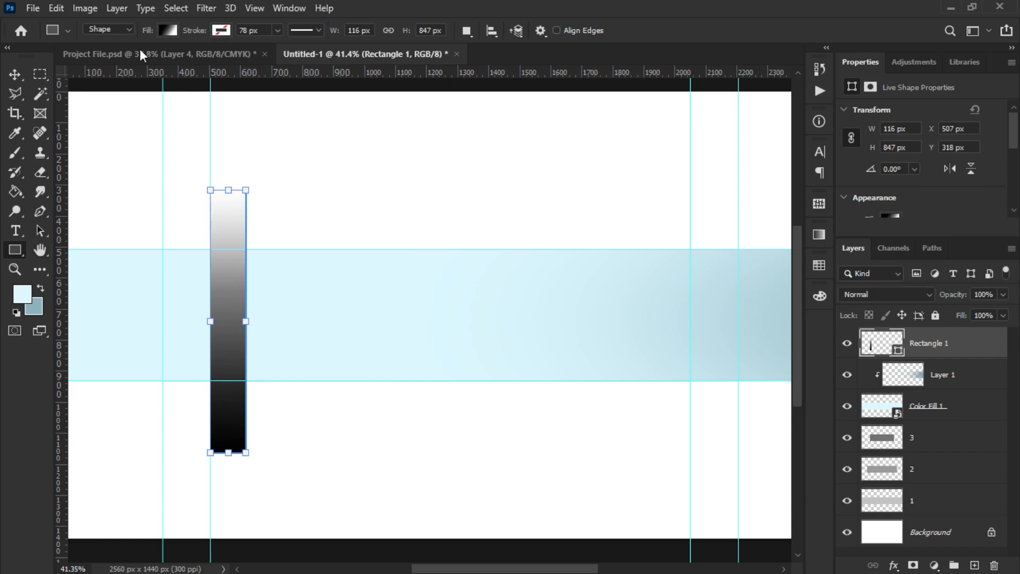
Step: Set the dark color stop of the rectangle's linear gradient fill to gray-blue (8cb2bc)
{"action": "left_click", "coordinate": [168, 31]}
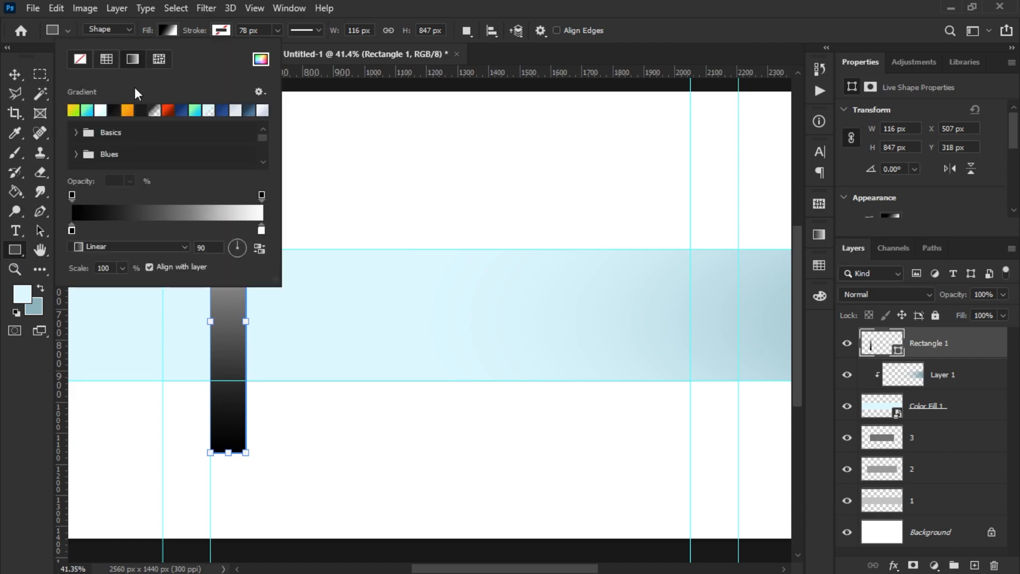
{"action": "left_click", "coordinate": [71, 230]}
{"action": "double_click", "coordinate": [70, 231]}
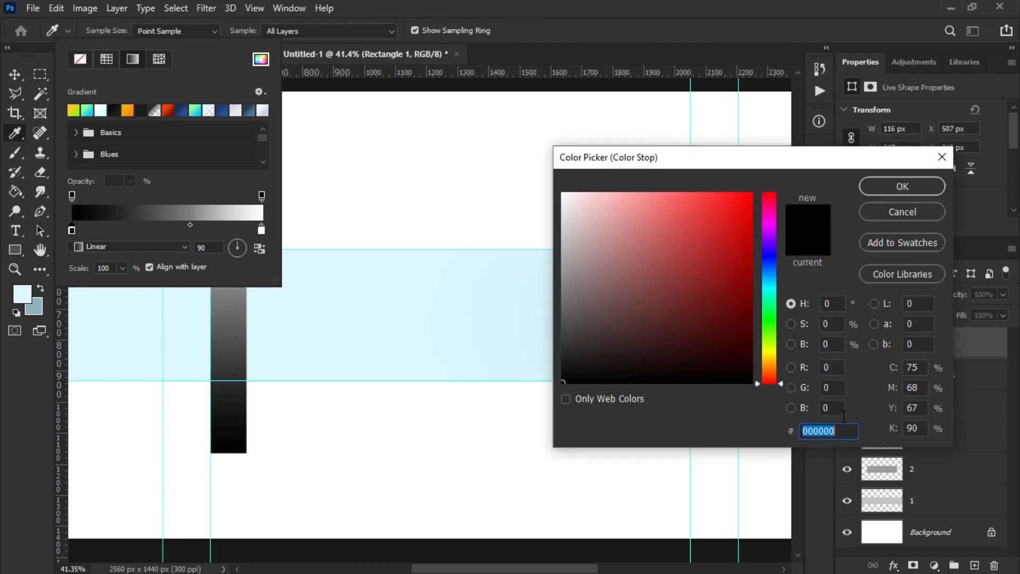
{"action": "left_click", "coordinate": [34, 307]}
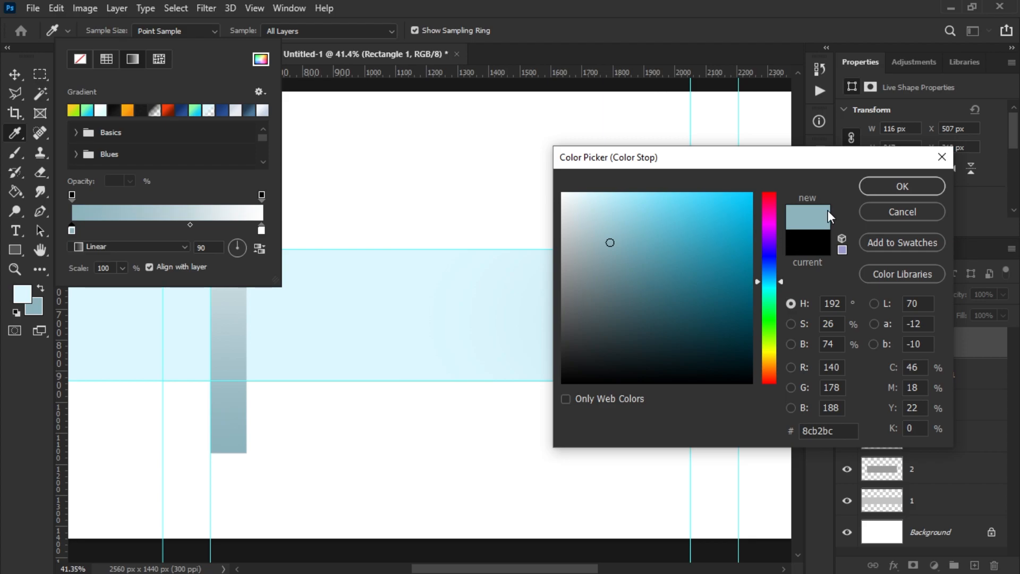
{"action": "left_click", "coordinate": [881, 187]}
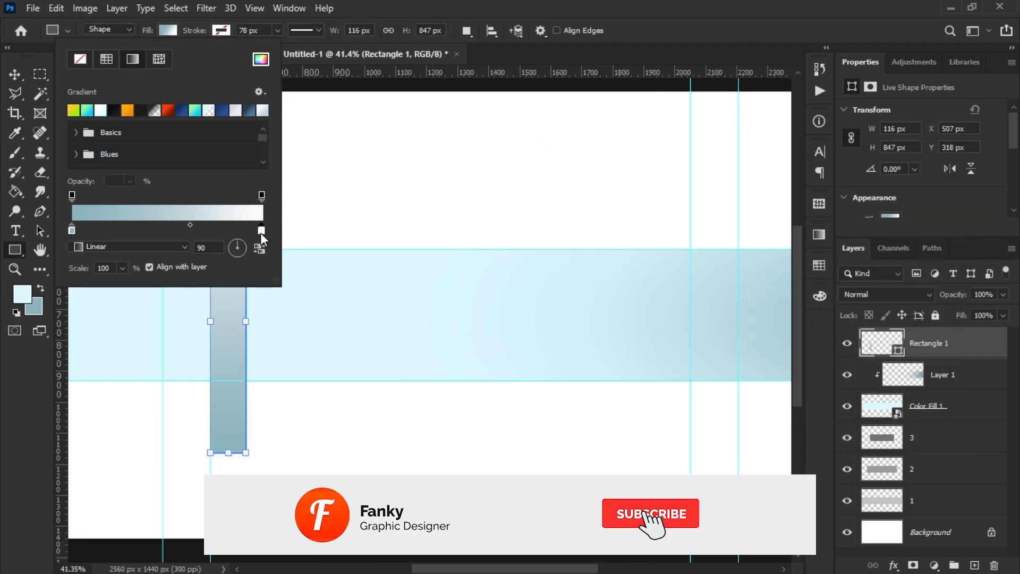
Step: Set the white color stop of the rectangle's gradient to light blue (ddf8ff), sampled from the band
{"action": "left_click", "coordinate": [260, 232]}
{"action": "double_click", "coordinate": [260, 233]}
{"action": "left_click", "coordinate": [382, 284]}
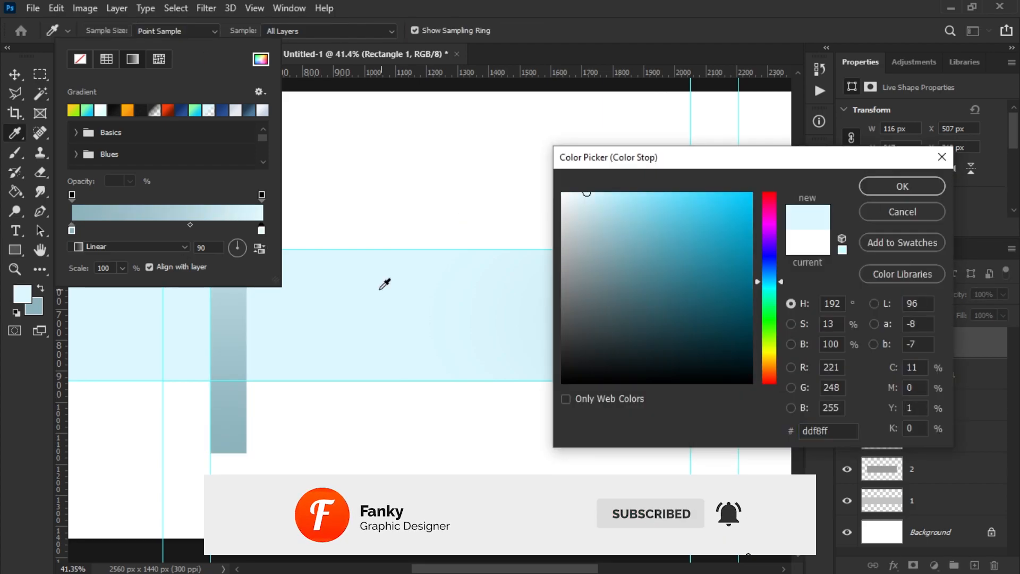
{"action": "left_click", "coordinate": [902, 186]}
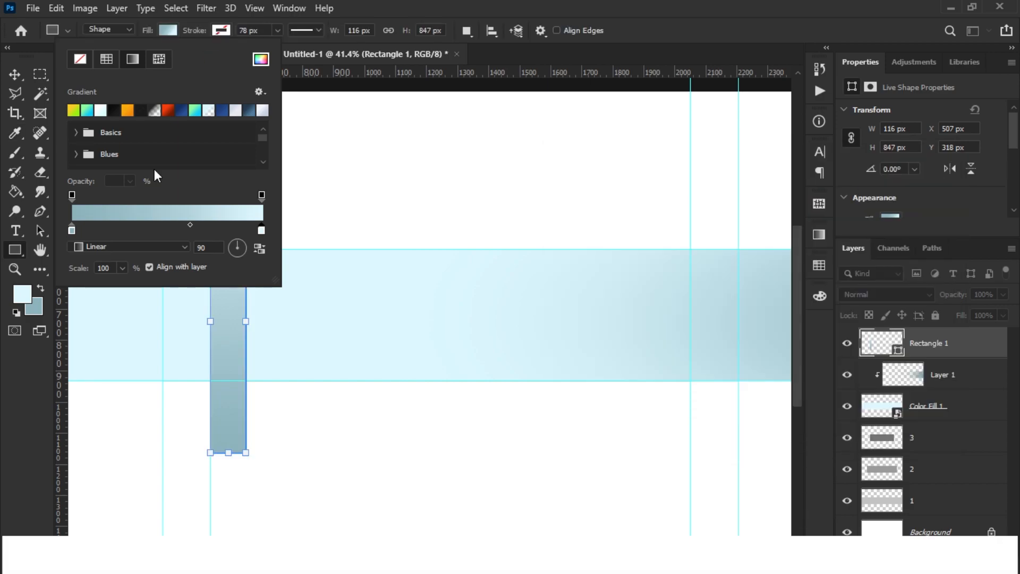
Step: Move the gradient rectangle rightward off the inner vertical guide to about X 611 px, Y 322 px
{"action": "left_click", "coordinate": [16, 75]}
{"action": "left_click", "coordinate": [16, 75]}
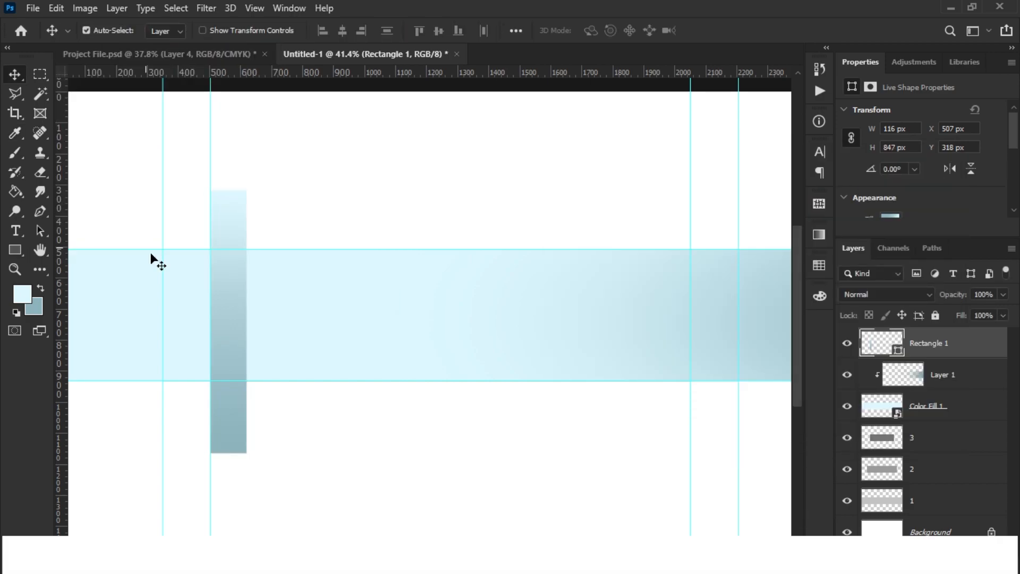
{"action": "scroll", "coordinate": [153, 253], "scroll_direction": "up", "scroll_amount": 1}
{"action": "left_click_drag", "start_coordinate": [235, 285], "coordinate": [263, 282]}
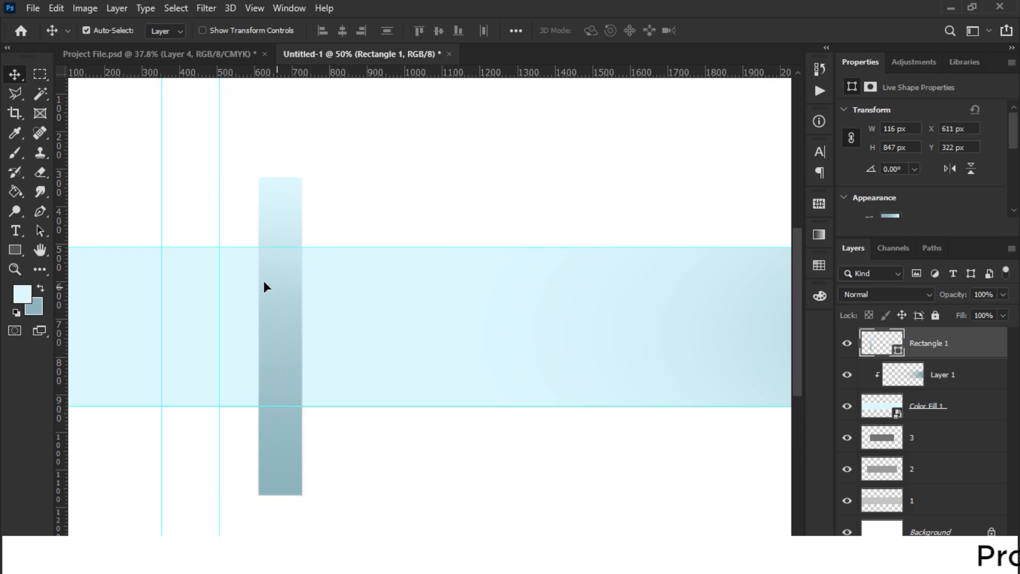
Step: Duplicate the gradient rectangle and place the copy flush against the original's right edge at X 727 px
{"action": "right_click", "coordinate": [996, 343]}
{"action": "left_click", "coordinate": [838, 81]}
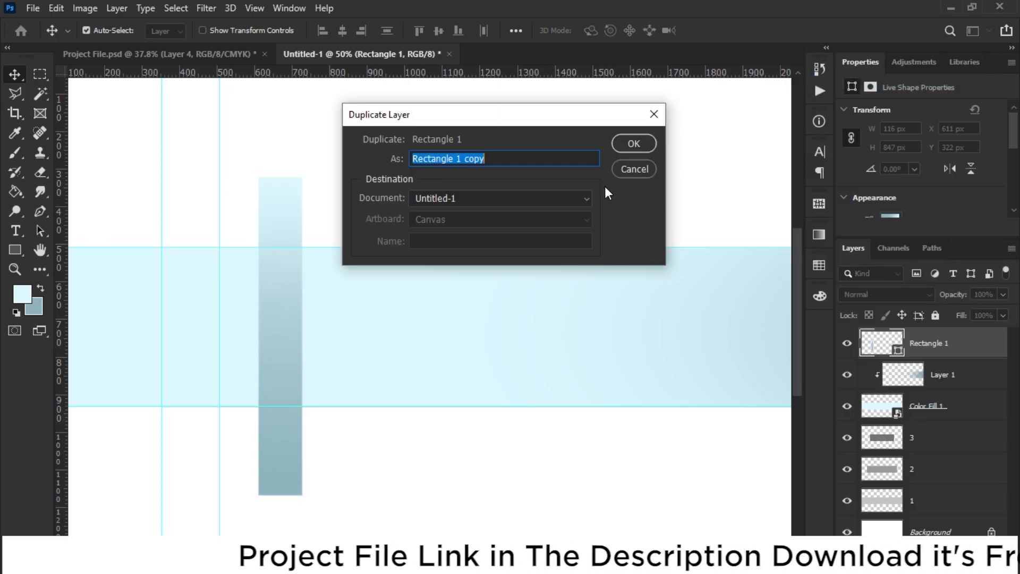
{"action": "key", "text": "Return"}
{"action": "left_click_drag", "start_coordinate": [285, 338], "coordinate": [332, 334]}
{"action": "scroll", "coordinate": [297, 374], "scroll_direction": "up", "scroll_amount": 2}
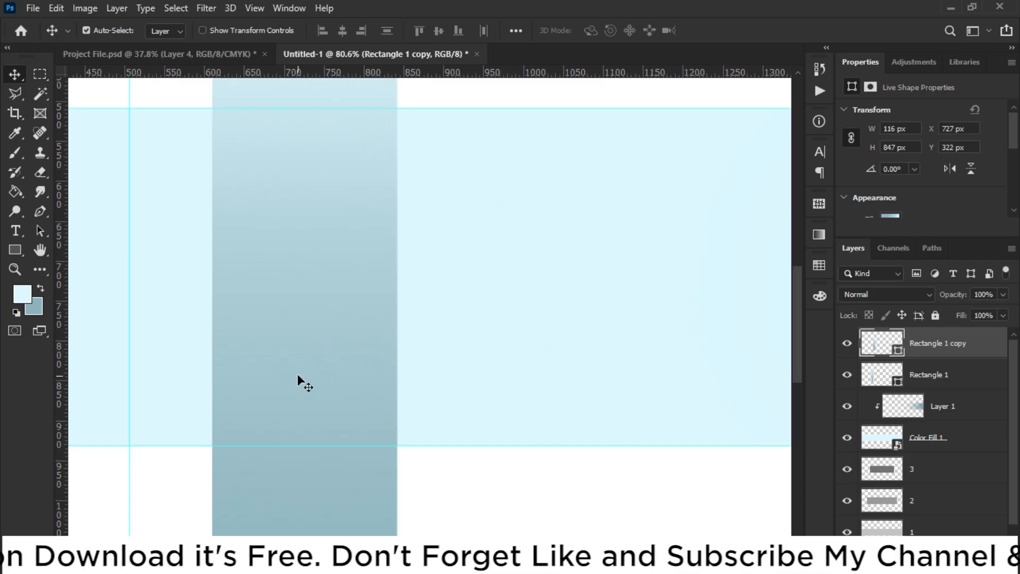
{"action": "scroll", "coordinate": [297, 374], "scroll_direction": "up", "scroll_amount": 2}
Step: Reverse the copied rectangle's gradient so its light and dark ends oppose the original's
{"action": "left_click", "coordinate": [16, 250]}
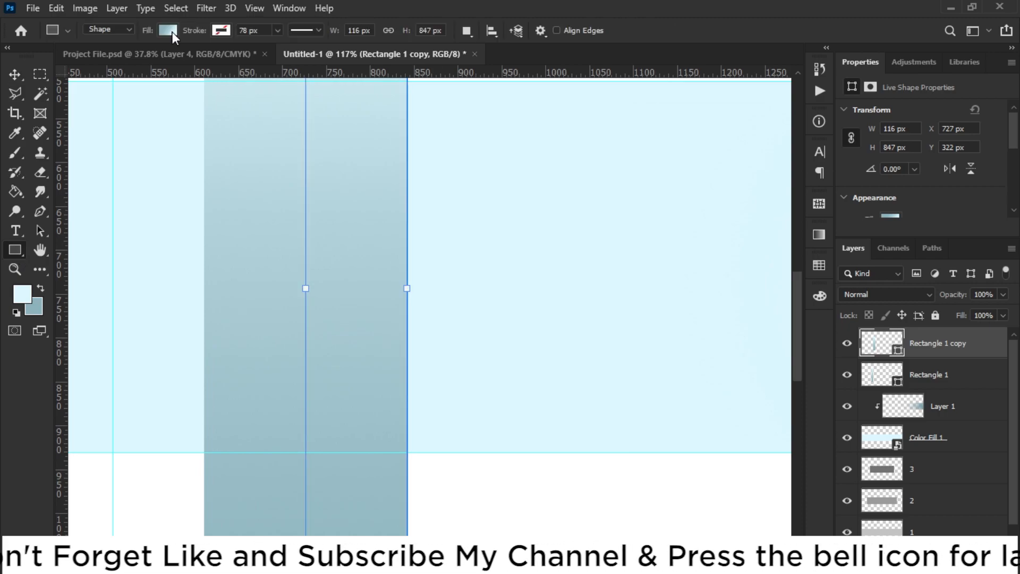
{"action": "left_click", "coordinate": [173, 29]}
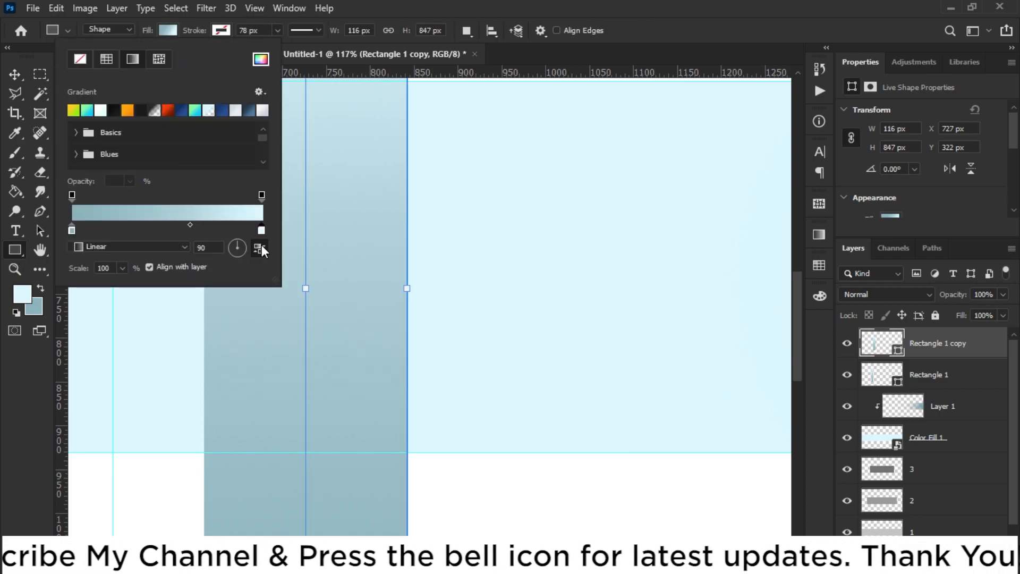
{"action": "left_click", "coordinate": [260, 246]}
{"action": "left_click", "coordinate": [154, 170]}
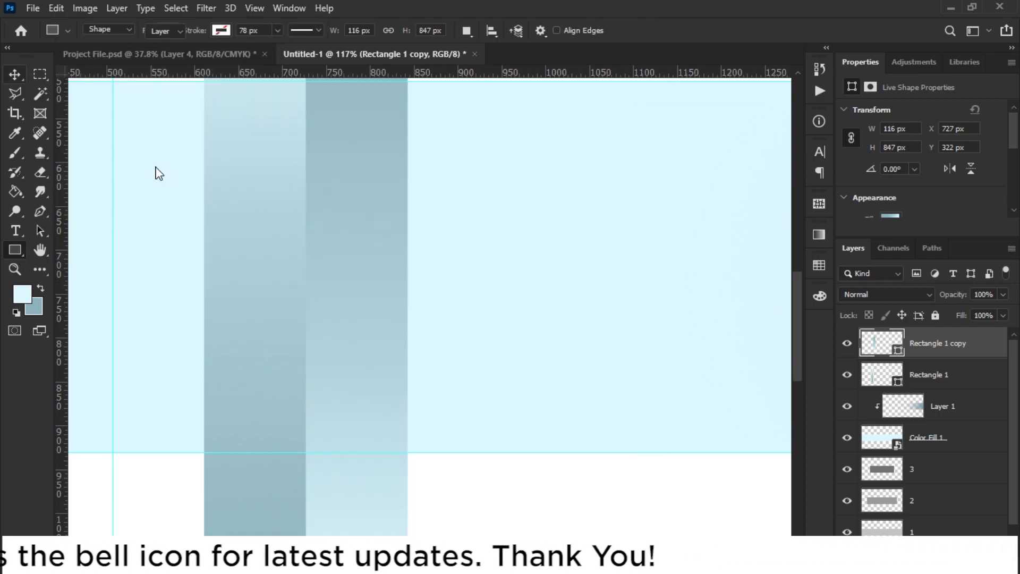
{"action": "key", "text": "v"}
{"action": "key", "text": "ctrl+0"}
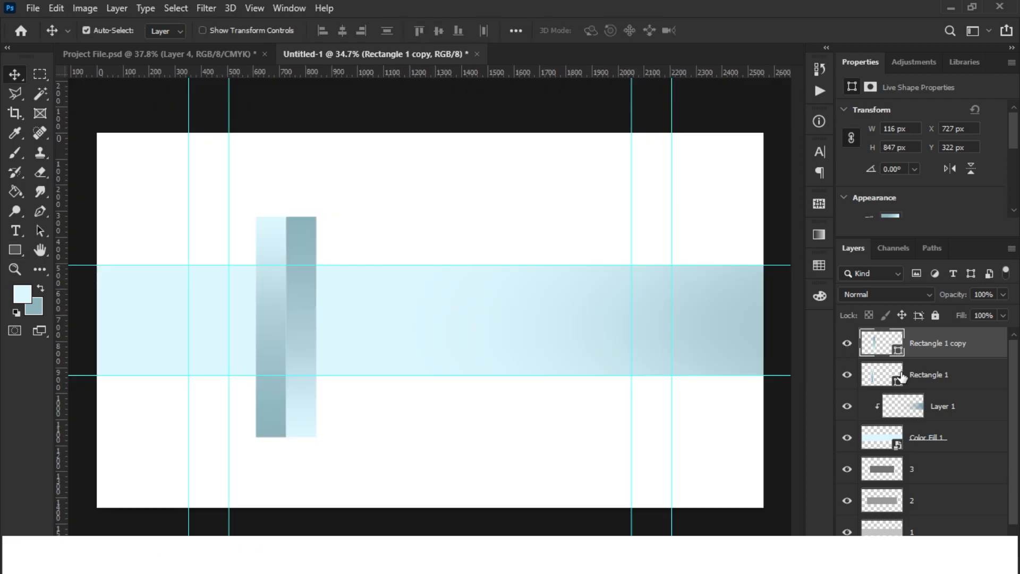
Step: Duplicate the two rectangles repeatedly side by side to build a row of twelve alternating stripes extending to about X 2003 px
{"action": "left_click", "coordinate": [929, 375], "text": "shift"}
{"action": "scroll", "coordinate": [394, 326], "scroll_direction": "up", "scroll_amount": 2}
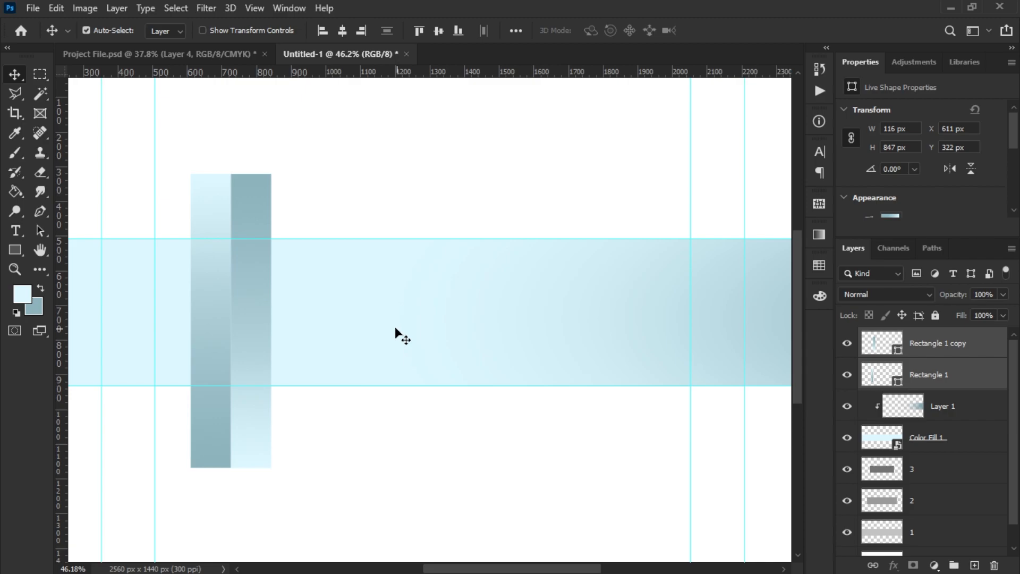
{"action": "left_click_drag", "start_coordinate": [225, 328], "coordinate": [318, 333]}
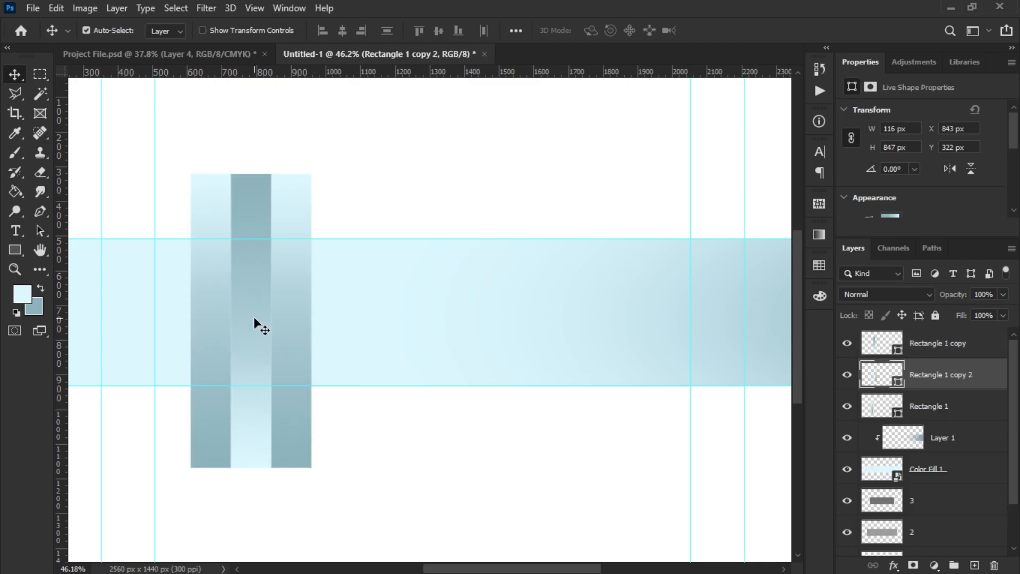
{"action": "left_click_drag", "start_coordinate": [253, 317], "coordinate": [492, 348]}
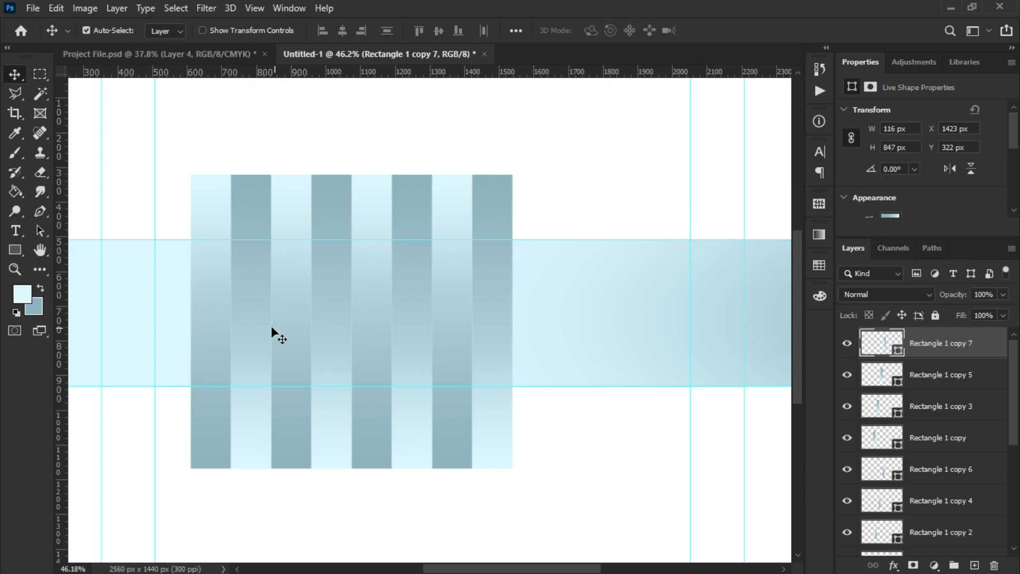
{"action": "left_click_drag", "start_coordinate": [441, 342], "coordinate": [651, 357]}
{"action": "scroll", "coordinate": [630, 370], "scroll_direction": "down", "scroll_amount": 2}
{"action": "scroll", "coordinate": [630, 366], "scroll_direction": "up", "scroll_amount": 1}
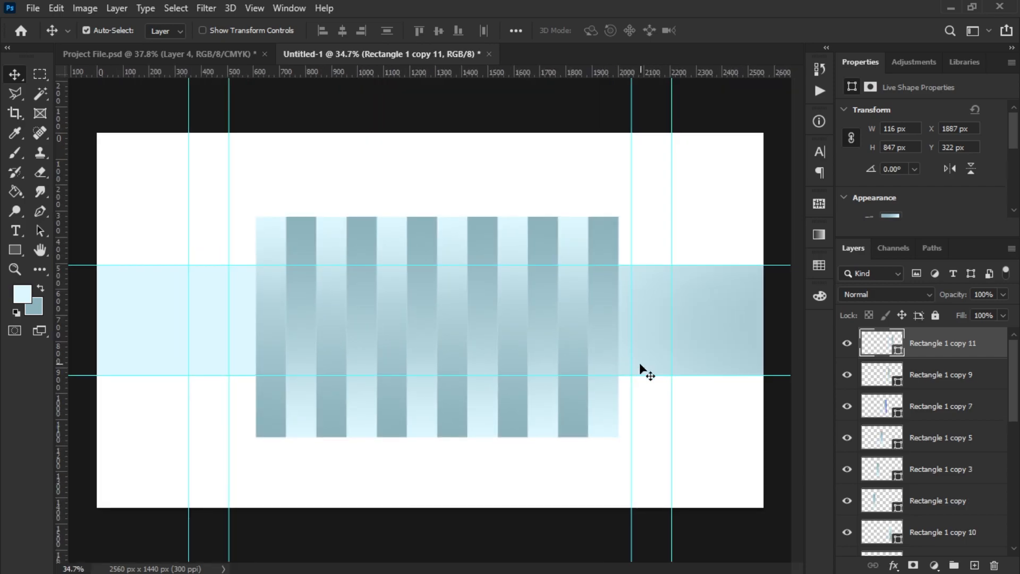
Step: Convert all twelve stripe layers into one smart object and move it to about X 353 px, Y 253 px
{"action": "scroll", "coordinate": [949, 379], "scroll_direction": "down", "scroll_amount": 2}
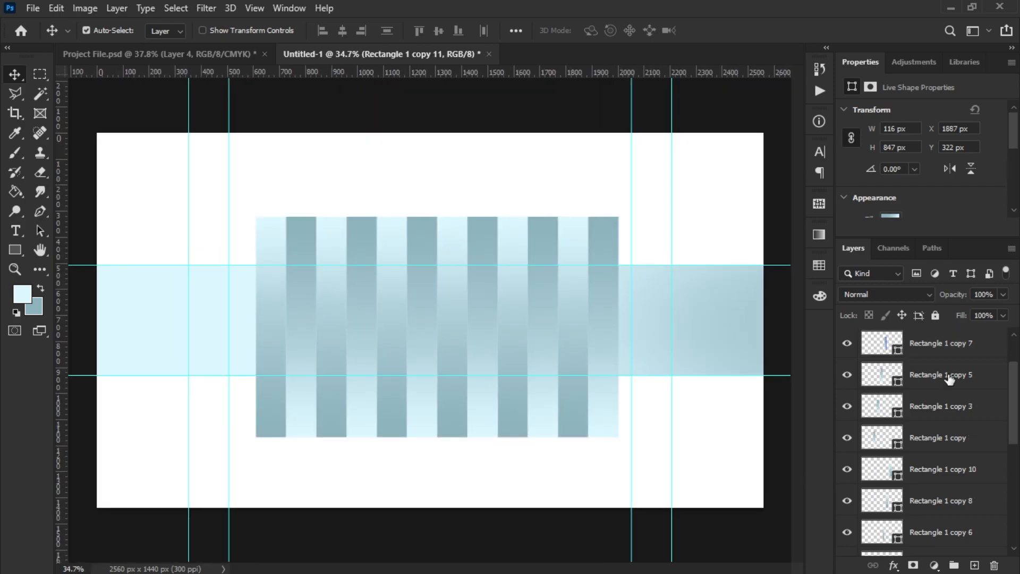
{"action": "scroll", "coordinate": [949, 379], "scroll_direction": "down", "scroll_amount": 3}
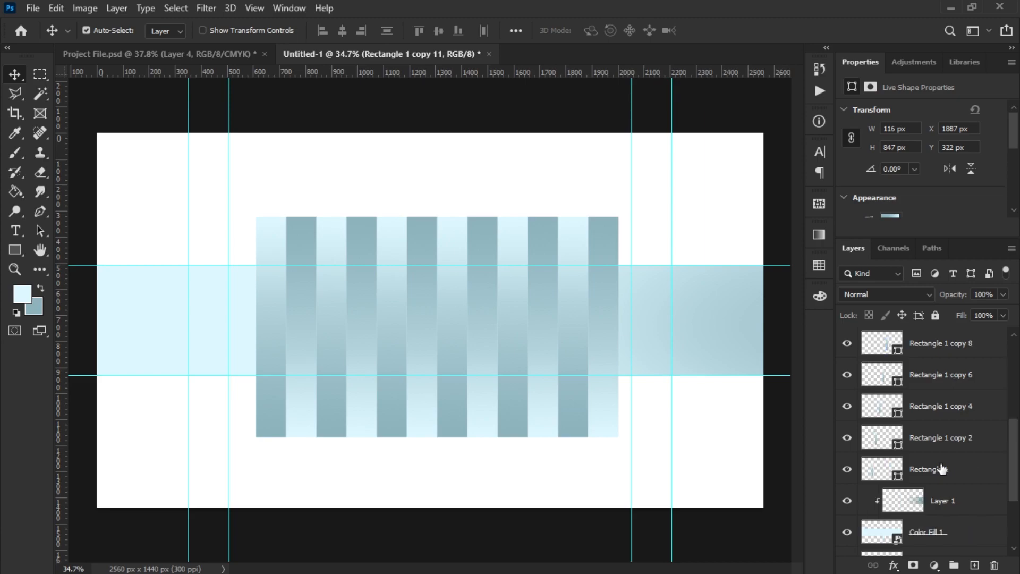
{"action": "left_click", "coordinate": [942, 469], "text": "shift"}
{"action": "right_click", "coordinate": [942, 469]}
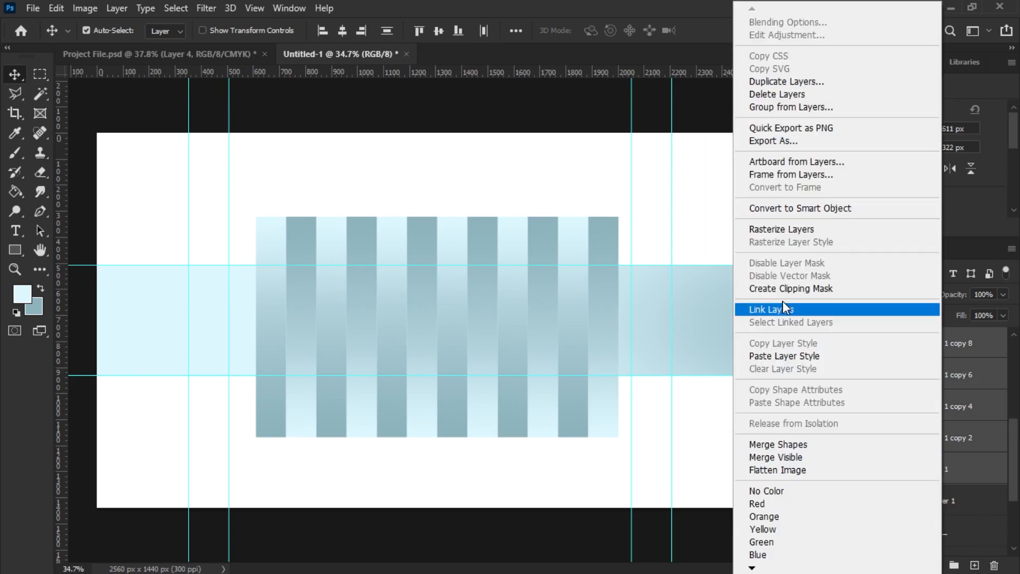
{"action": "left_click", "coordinate": [779, 209]}
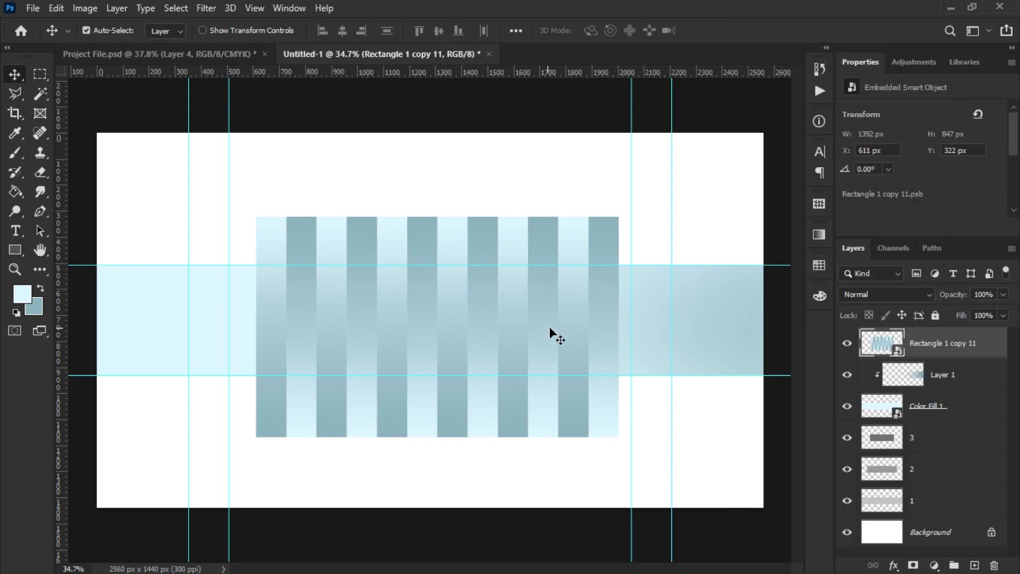
{"action": "left_click_drag", "start_coordinate": [550, 328], "coordinate": [491, 307]}
{"action": "right_click", "coordinate": [943, 352]}
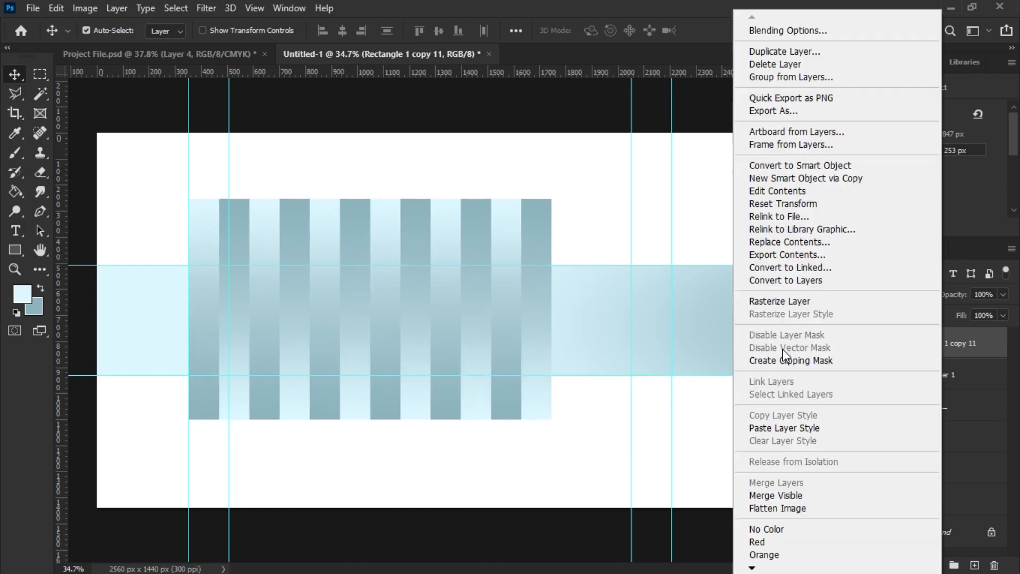
{"action": "left_click", "coordinate": [785, 360]}
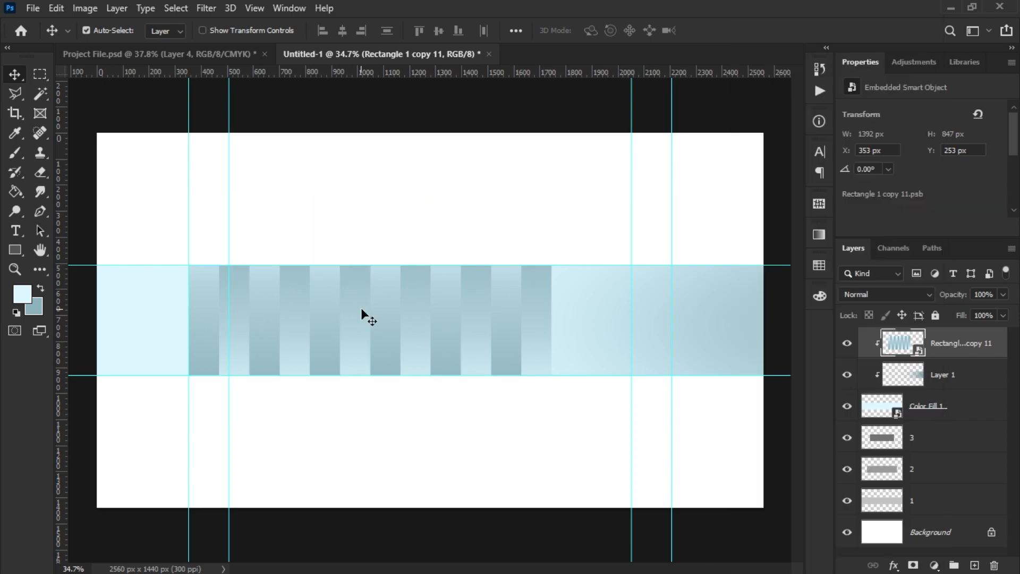
{"action": "key", "text": "ctrl+z"}
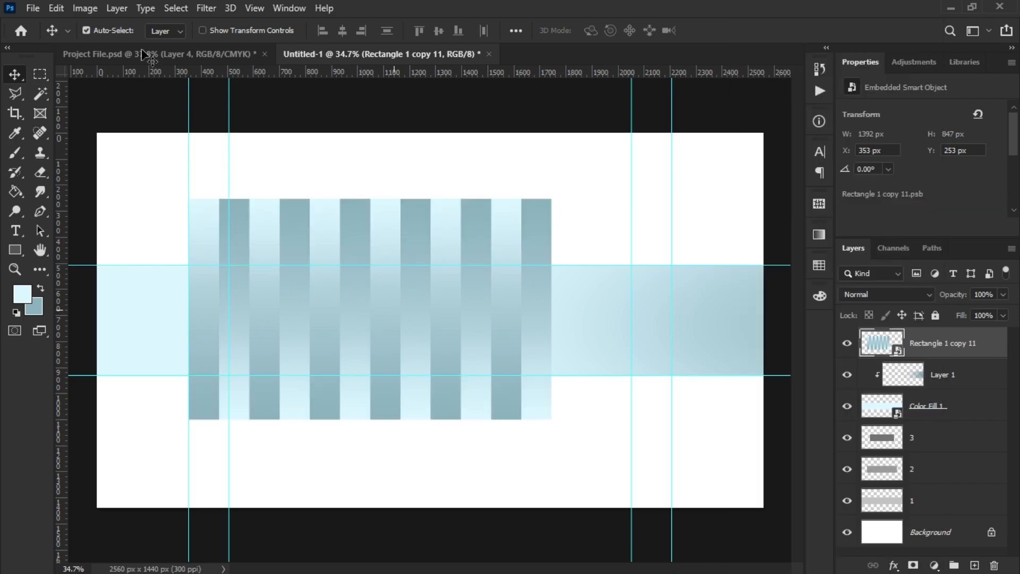
Step: Free-transform the striped smart object, rotating it -15° at 105.26% scale, and shift it toward the canvas's left edge
{"action": "left_click", "coordinate": [56, 9]}
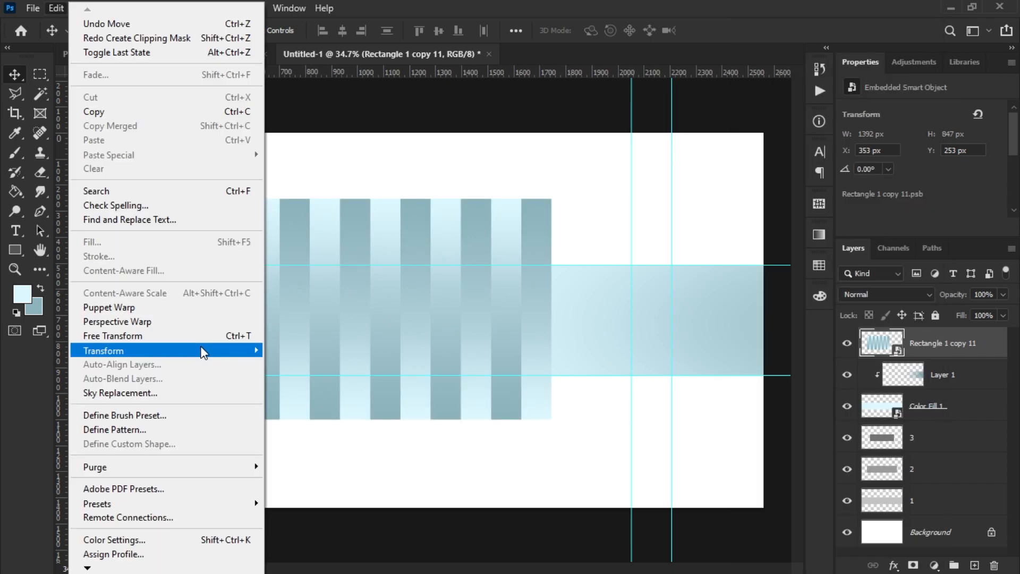
{"action": "left_click", "coordinate": [204, 335]}
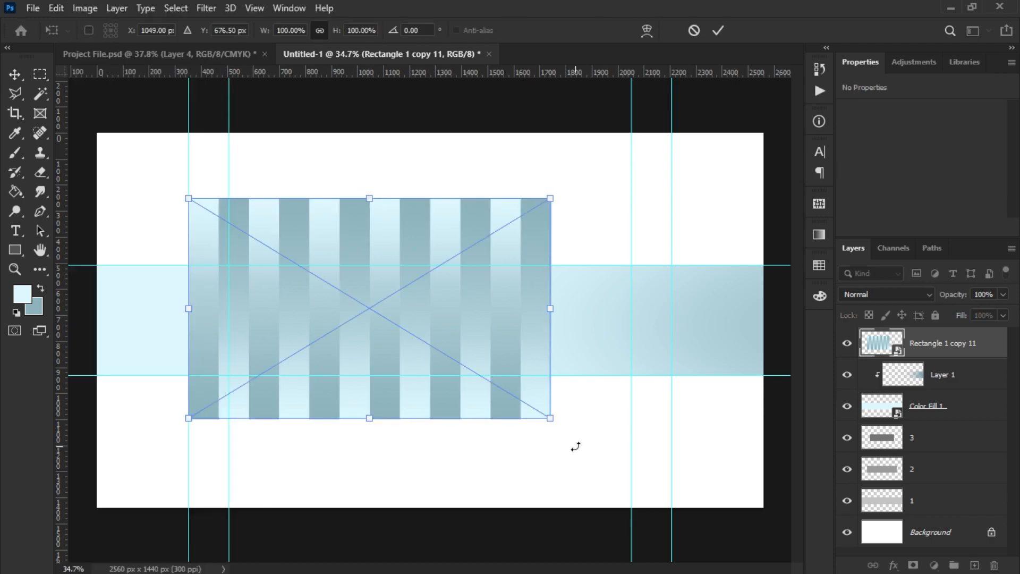
{"action": "left_click_drag", "start_coordinate": [575, 447], "coordinate": [604, 388]}
{"action": "left_click_drag", "start_coordinate": [472, 374], "coordinate": [438, 381]}
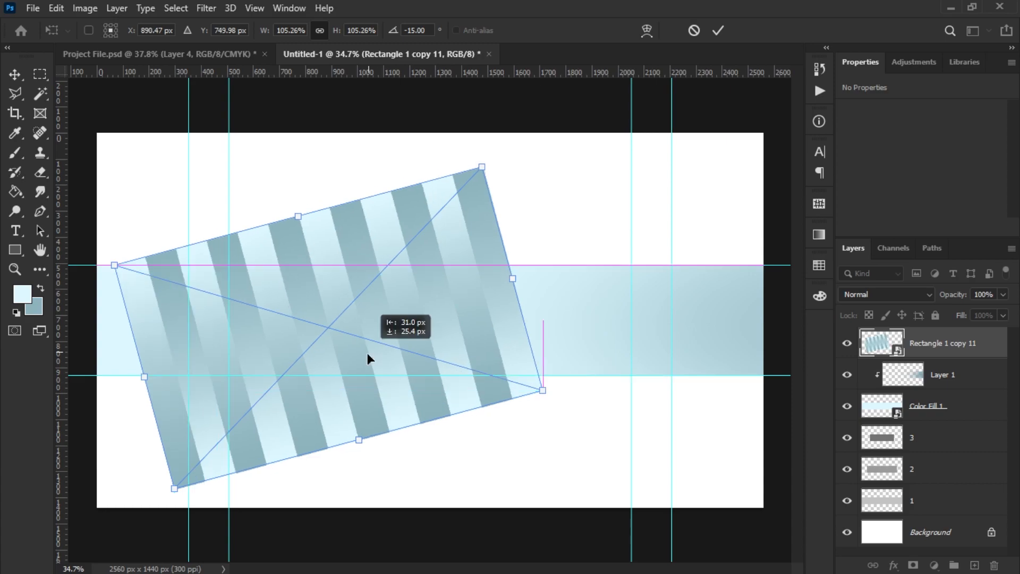
{"action": "left_click_drag", "start_coordinate": [368, 353], "coordinate": [333, 350]}
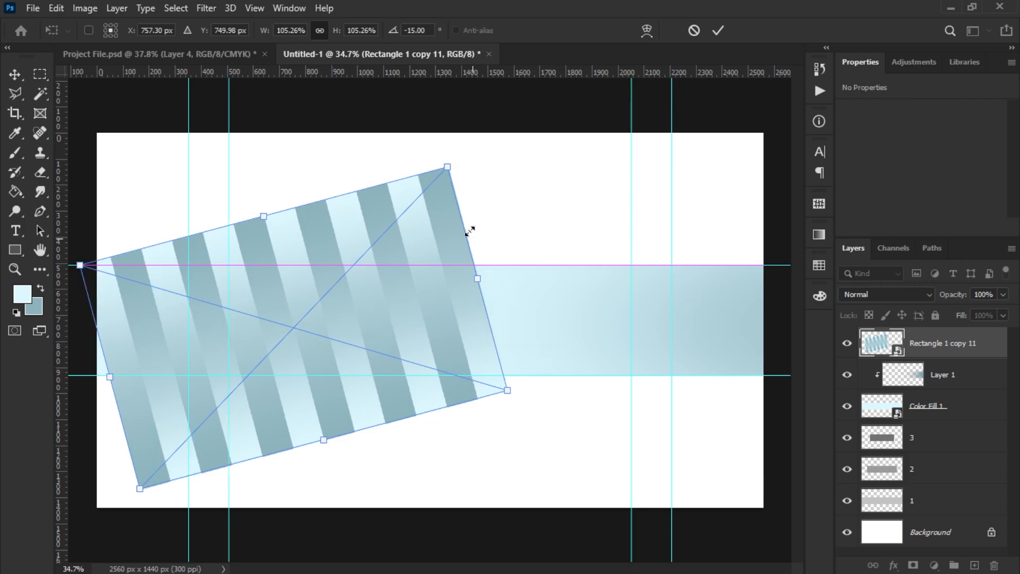
Step: Narrow the striped object to 86.15% width, tilt it to about -15.91°, and center it near X 784 px, Y 773 px
{"action": "left_click_drag", "start_coordinate": [469, 230], "coordinate": [442, 296]}
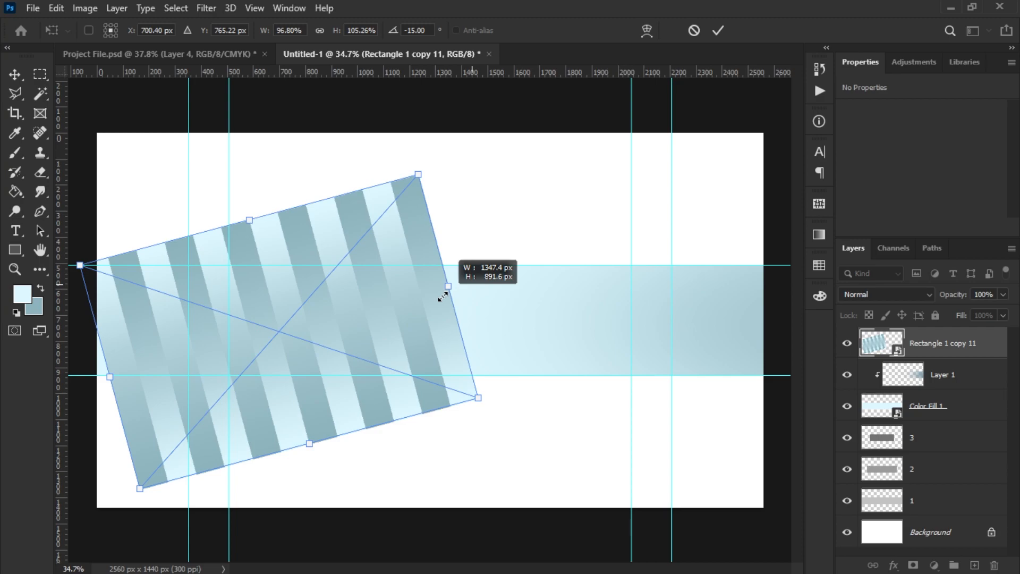
{"action": "left_click_drag", "start_coordinate": [442, 296], "coordinate": [419, 299]}
{"action": "left_click_drag", "start_coordinate": [304, 349], "coordinate": [321, 351]}
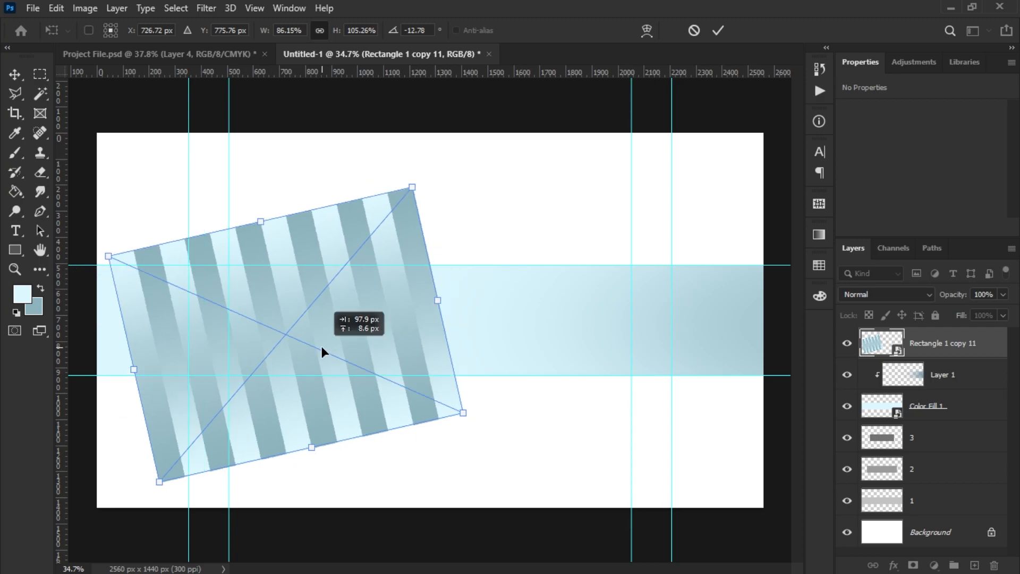
{"action": "left_click_drag", "start_coordinate": [492, 413], "coordinate": [495, 402]}
{"action": "left_click_drag", "start_coordinate": [368, 379], "coordinate": [378, 382]}
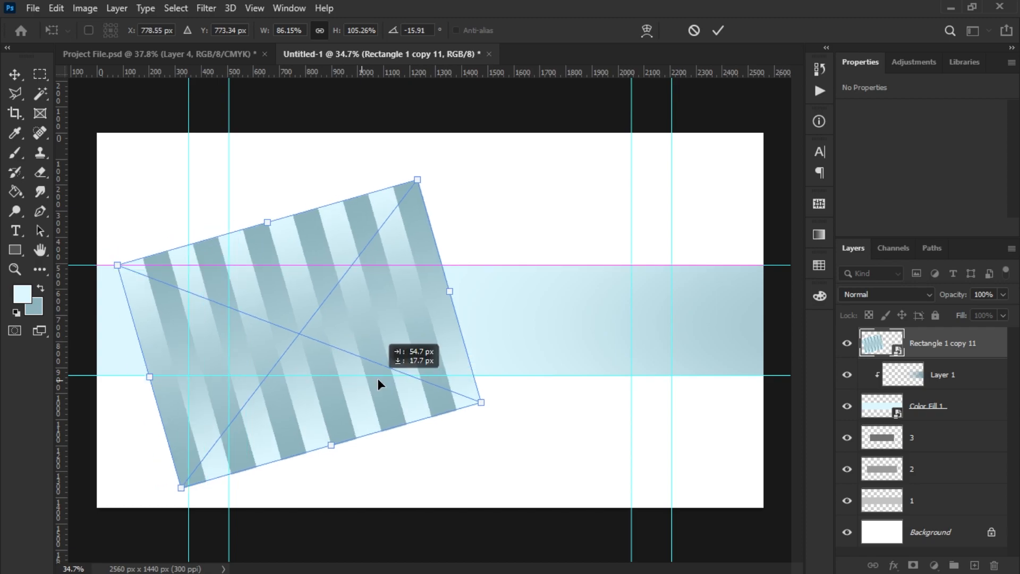
{"action": "left_click_drag", "start_coordinate": [378, 381], "coordinate": [379, 384]}
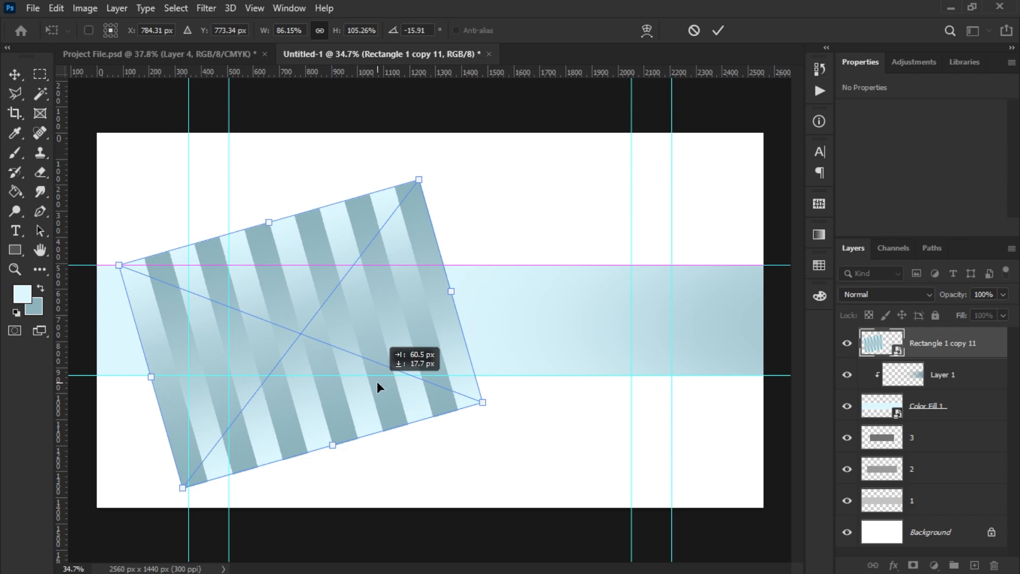
{"action": "key", "text": "Return"}
Step: Clip the tilted stripes to the light blue band and enlarge them to about 88.31% width and 107.90% height
{"action": "right_click", "coordinate": [945, 343]}
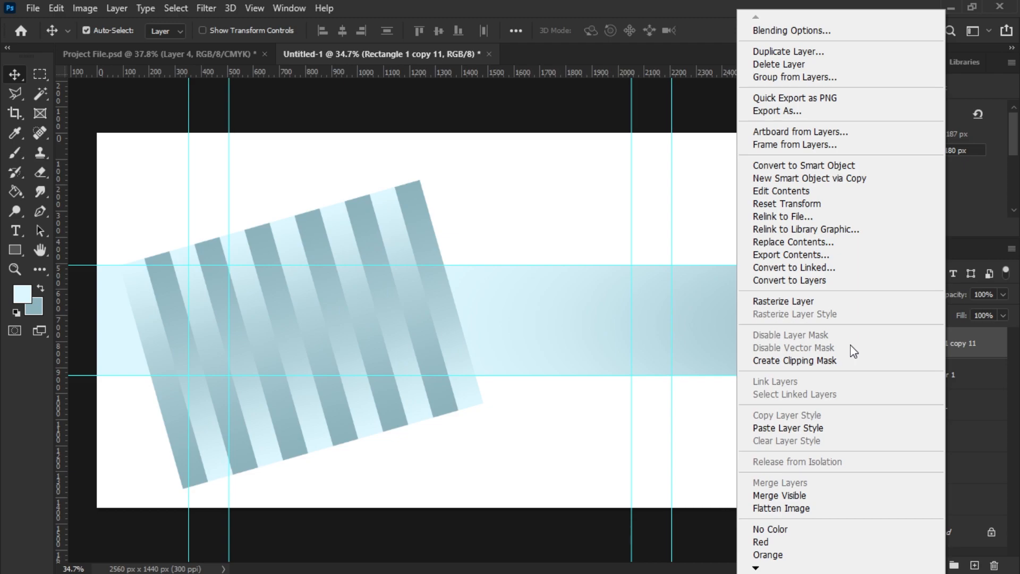
{"action": "left_click", "coordinate": [849, 359]}
{"action": "key", "text": "ctrl+t"}
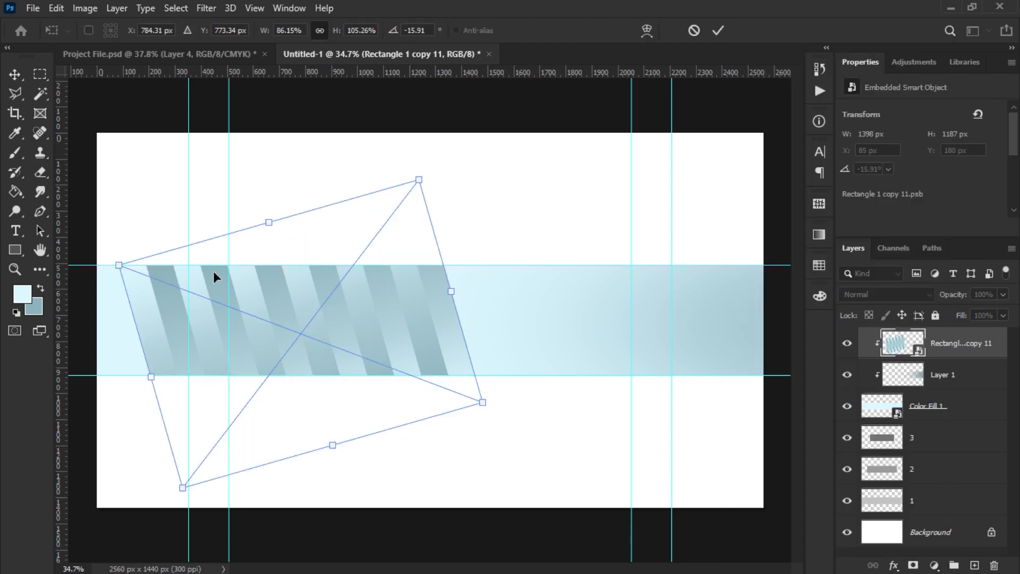
{"action": "left_click_drag", "start_coordinate": [122, 256], "coordinate": [120, 255]}
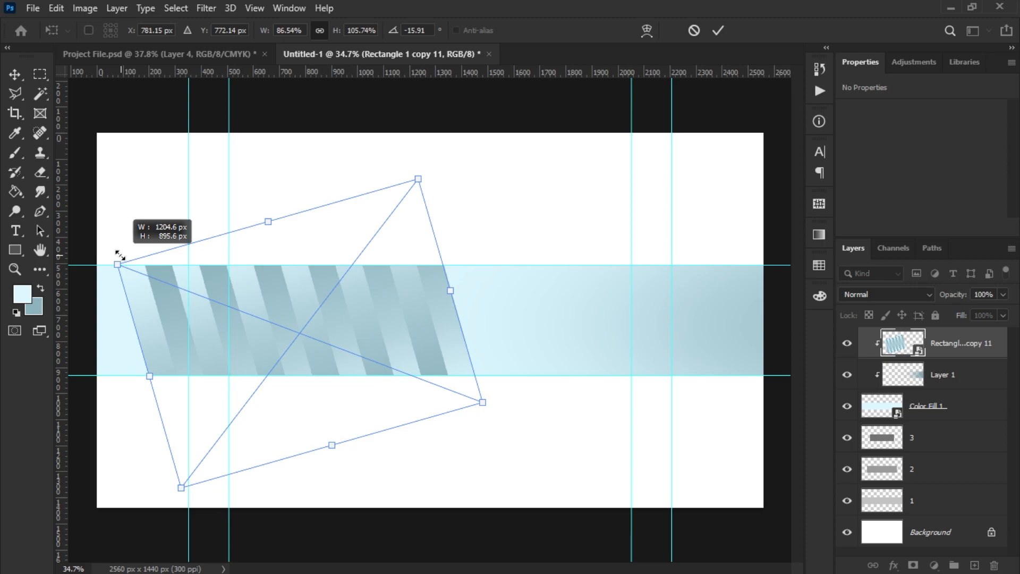
{"action": "key", "text": "Return"}
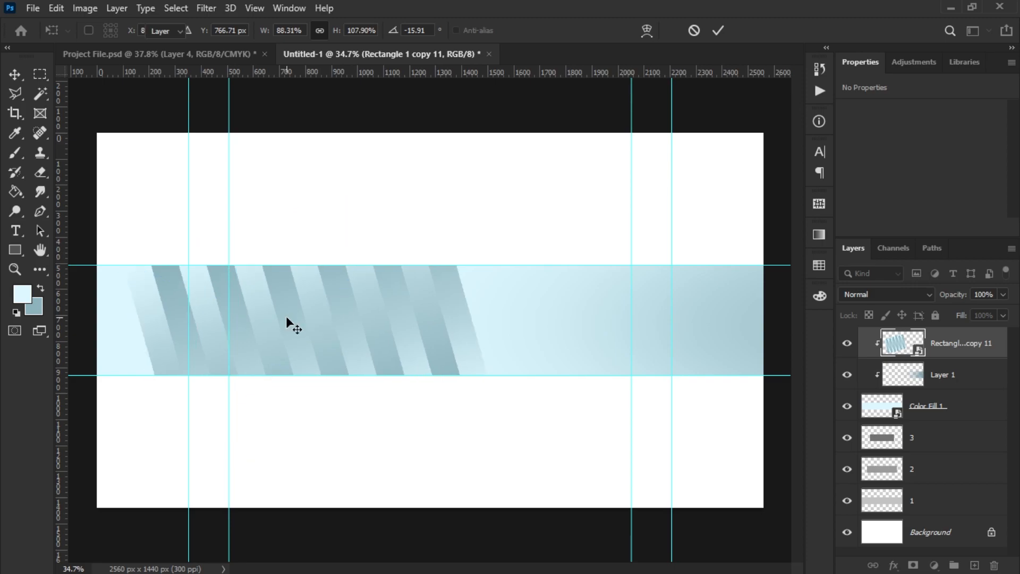
{"action": "scroll", "coordinate": [319, 317], "scroll_direction": "up", "scroll_amount": 2}
{"action": "scroll", "coordinate": [552, 308], "scroll_direction": "down", "scroll_amount": 3}
{"action": "scroll", "coordinate": [600, 322], "scroll_direction": "up", "scroll_amount": 2}
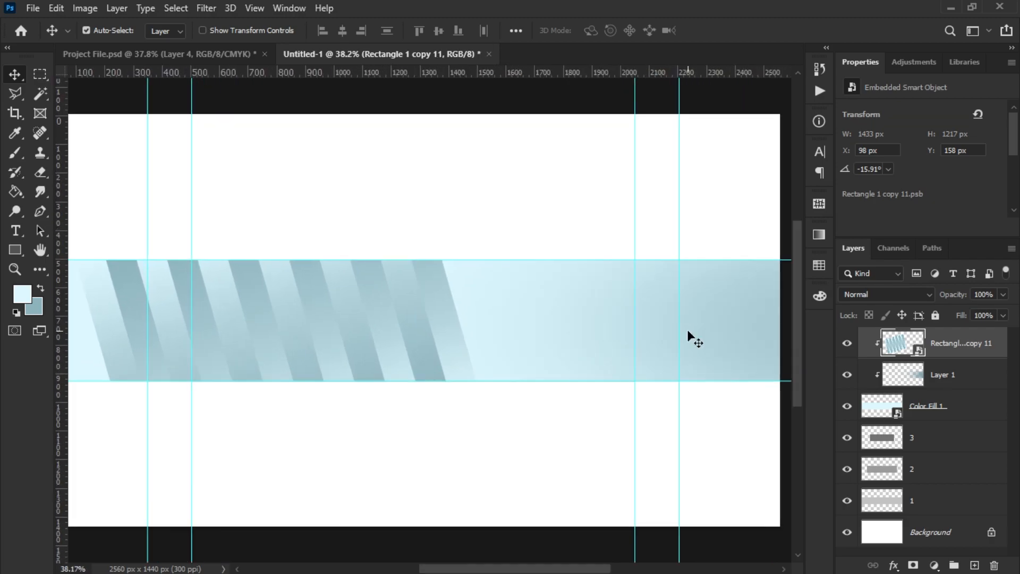
Step: Add a drop shadow to the striped smart object with 24% opacity, 45° angle, 38 px distance and 54 px size
{"action": "right_click", "coordinate": [981, 346]}
{"action": "left_click", "coordinate": [827, 33]}
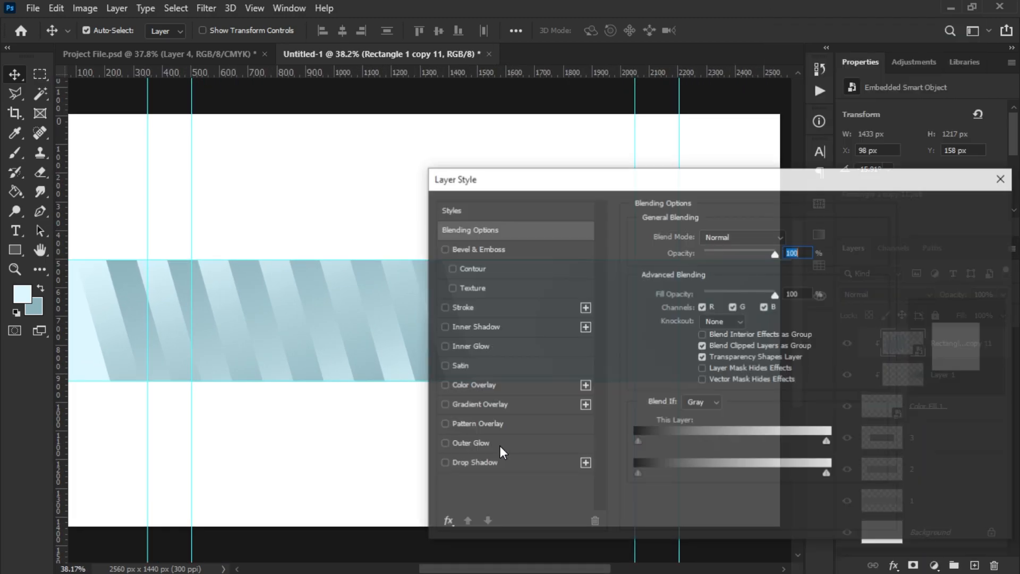
{"action": "left_click", "coordinate": [465, 462]}
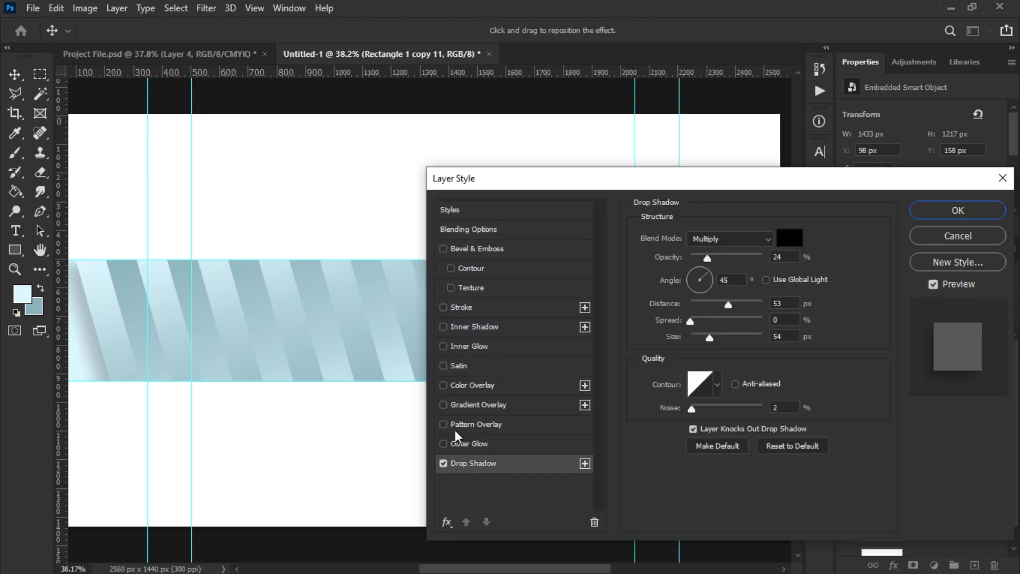
{"action": "left_click_drag", "start_coordinate": [728, 305], "coordinate": [719, 305]}
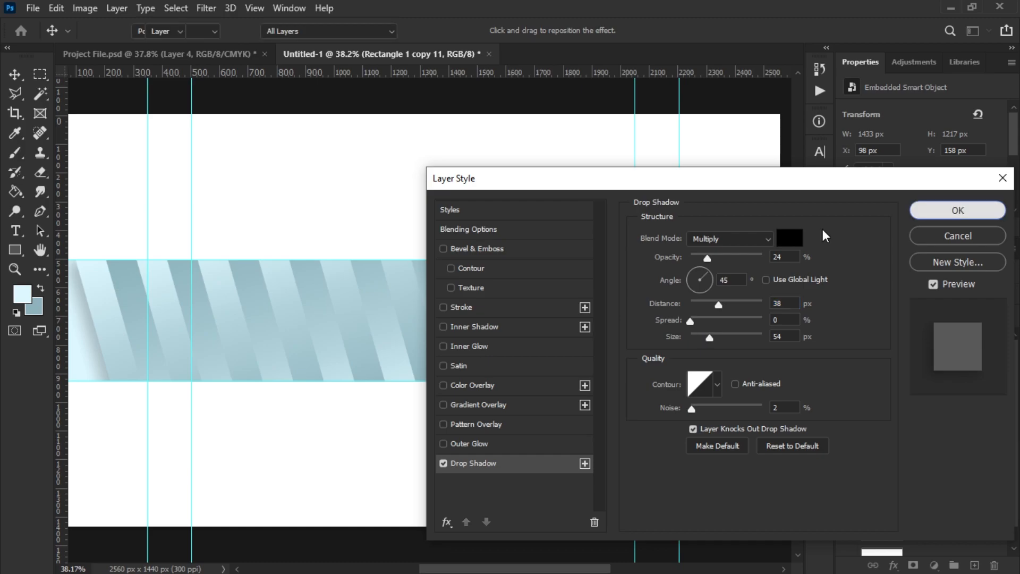
{"action": "key", "text": "Return"}
Step: Draw a circle about 381 px in diameter and move it over the stripes' right end, to about X 1090 px, Y 530 px
{"action": "scroll", "coordinate": [412, 340], "scroll_direction": "left", "scroll_amount": 1}
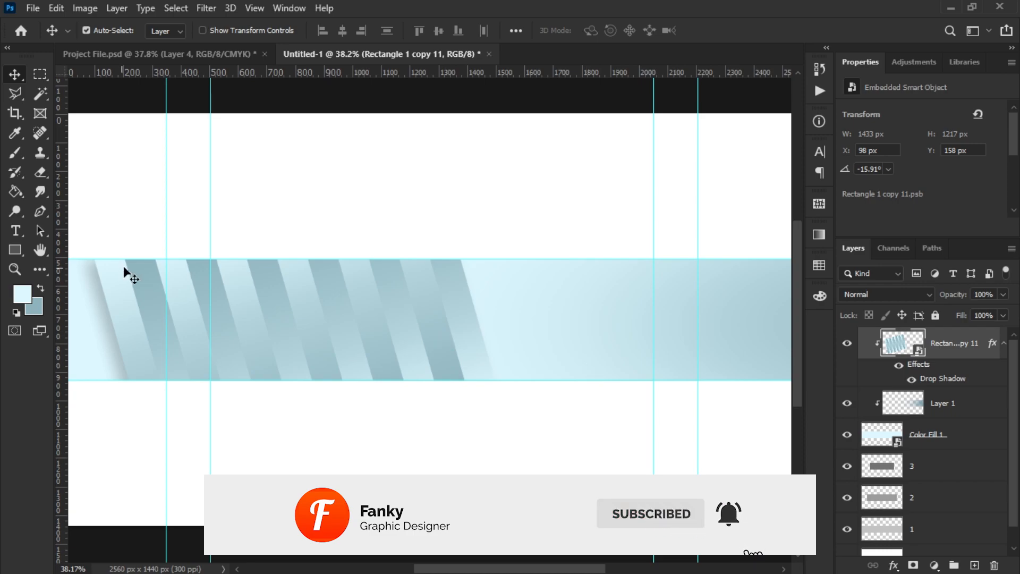
{"action": "key", "text": "u"}
{"action": "key", "text": "shift+u"}
{"action": "scroll", "coordinate": [409, 284], "scroll_direction": "up", "scroll_amount": 1}
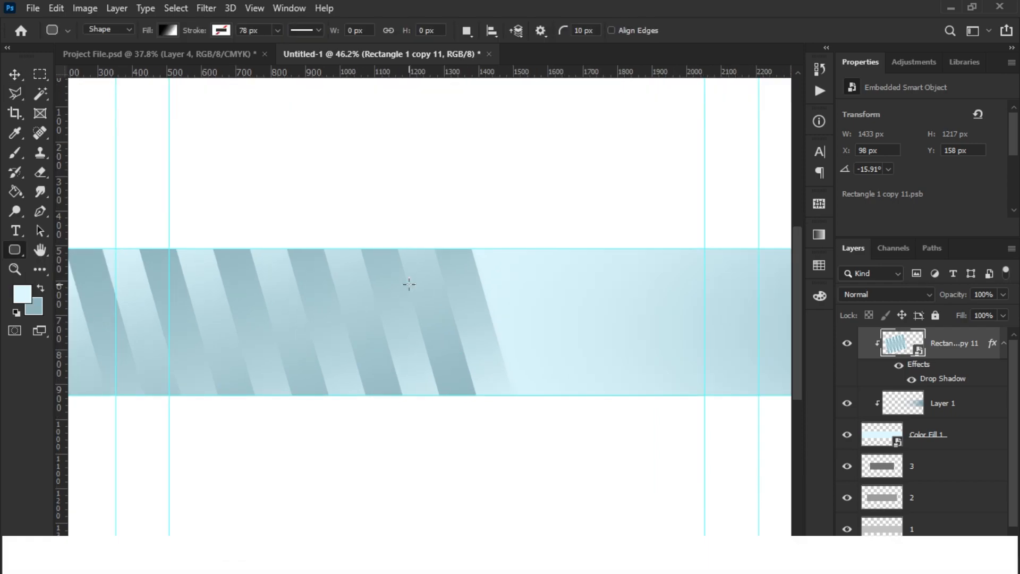
{"action": "left_click_drag", "start_coordinate": [409, 284], "coordinate": [523, 357]}
{"action": "key", "text": "ctrl+z"}
{"action": "key", "text": "shift+u"}
{"action": "left_click_drag", "start_coordinate": [428, 277], "coordinate": [653, 408]}
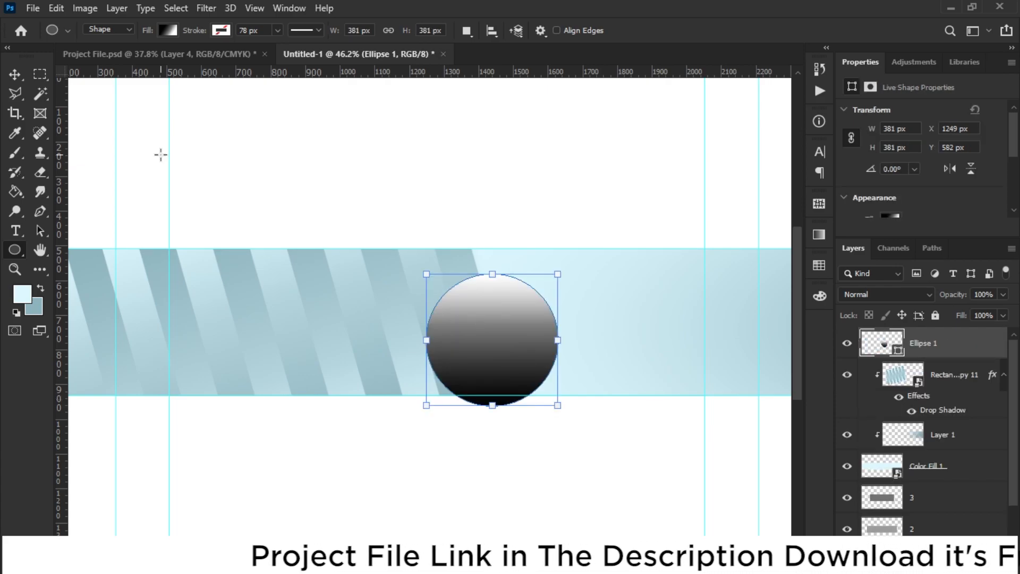
{"action": "key", "text": "v"}
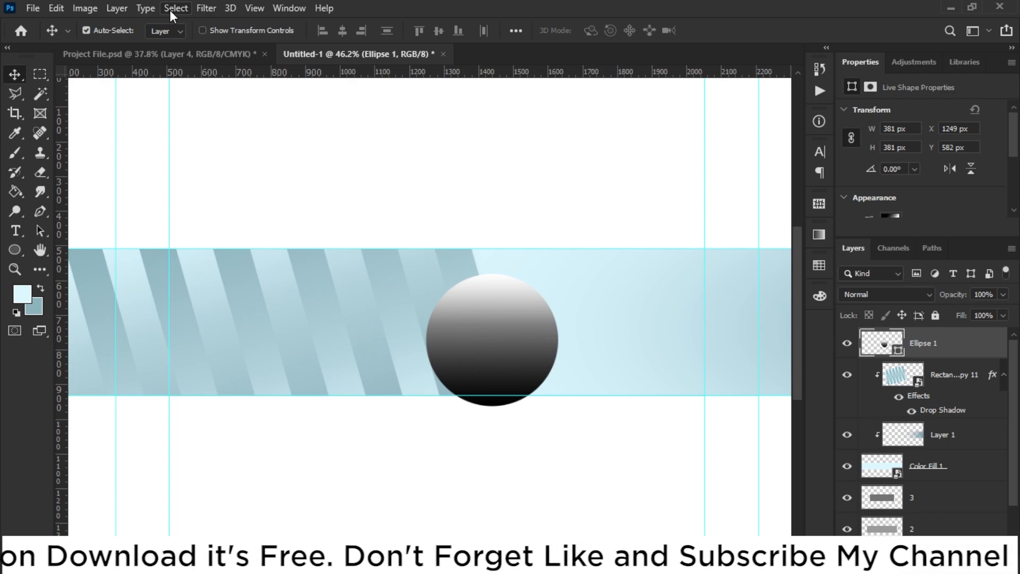
{"action": "left_click_drag", "start_coordinate": [501, 405], "coordinate": [446, 386]}
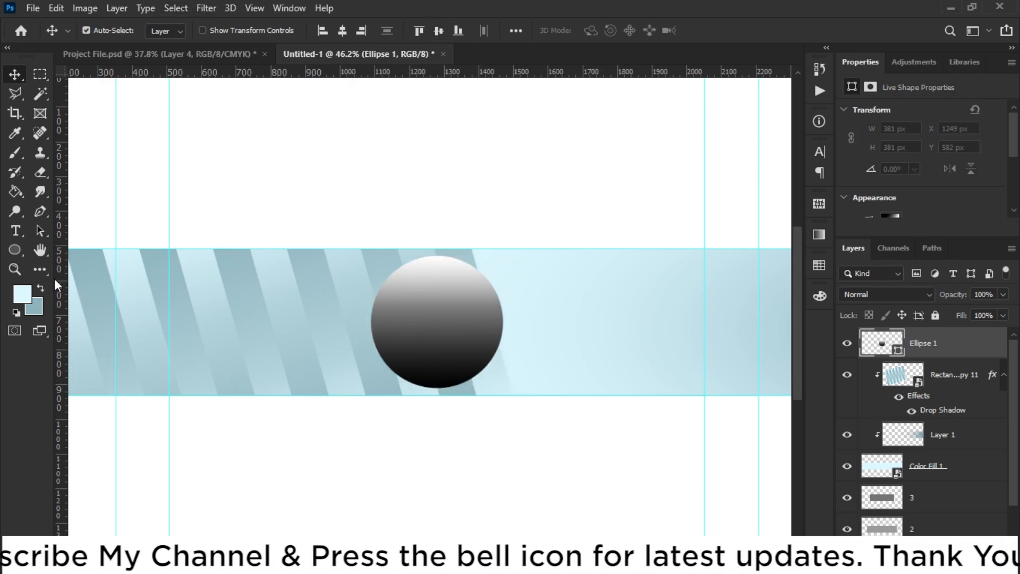
Step: Recolor the circle's linear gradient fill with colors sampled from the banner, using 98bcc6 for the dark stop and c1dfe7 for the light stop
{"action": "left_click", "coordinate": [17, 252]}
{"action": "left_click", "coordinate": [166, 24]}
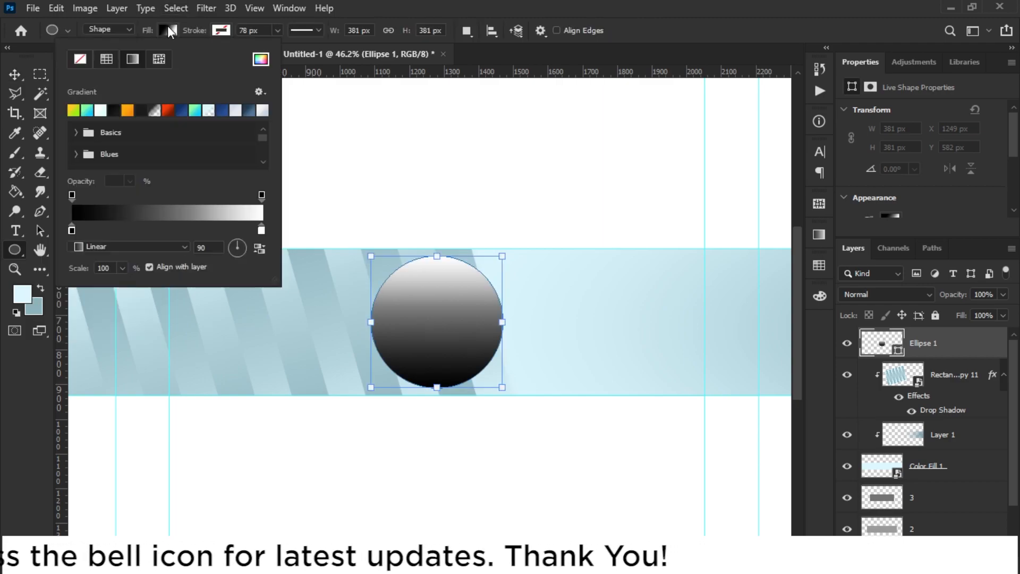
{"action": "double_click", "coordinate": [71, 231]}
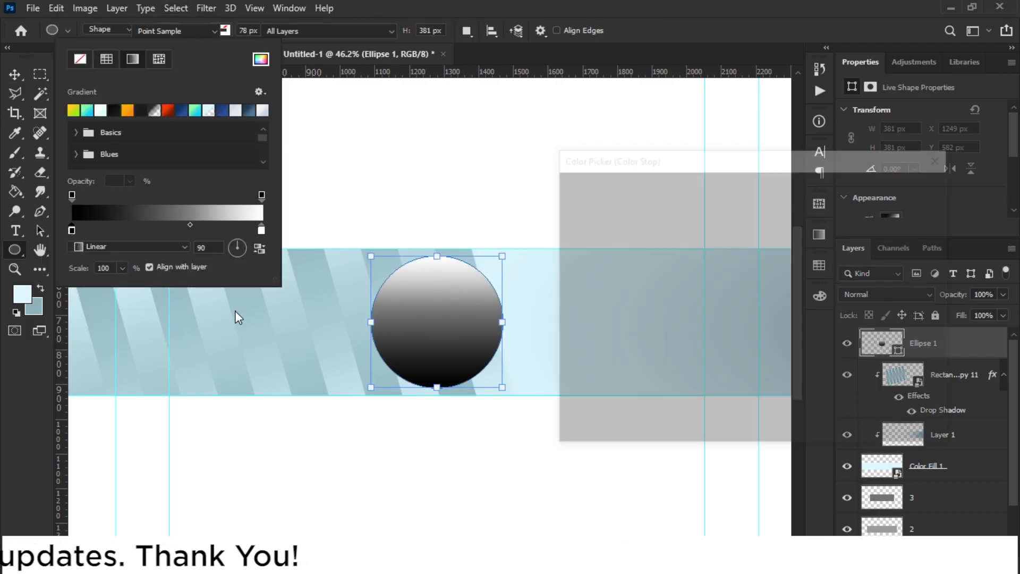
{"action": "left_click", "coordinate": [312, 387]}
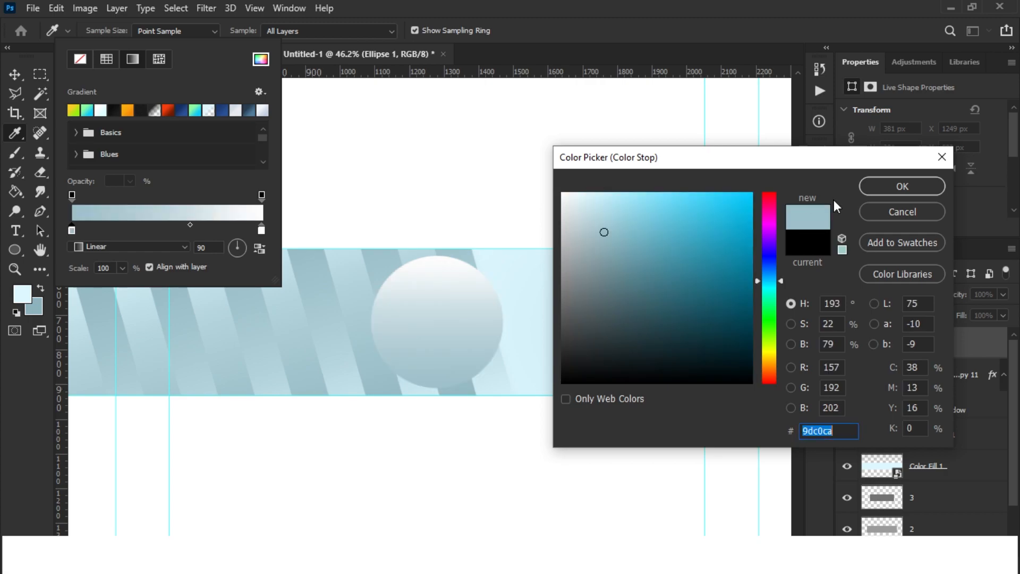
{"action": "left_click", "coordinate": [476, 317]}
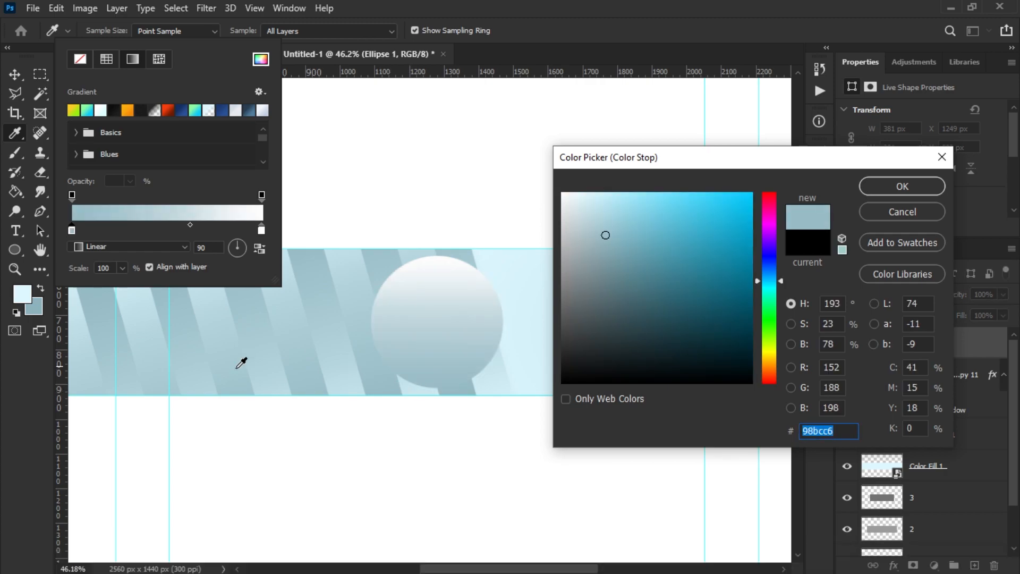
{"action": "left_click", "coordinate": [881, 183]}
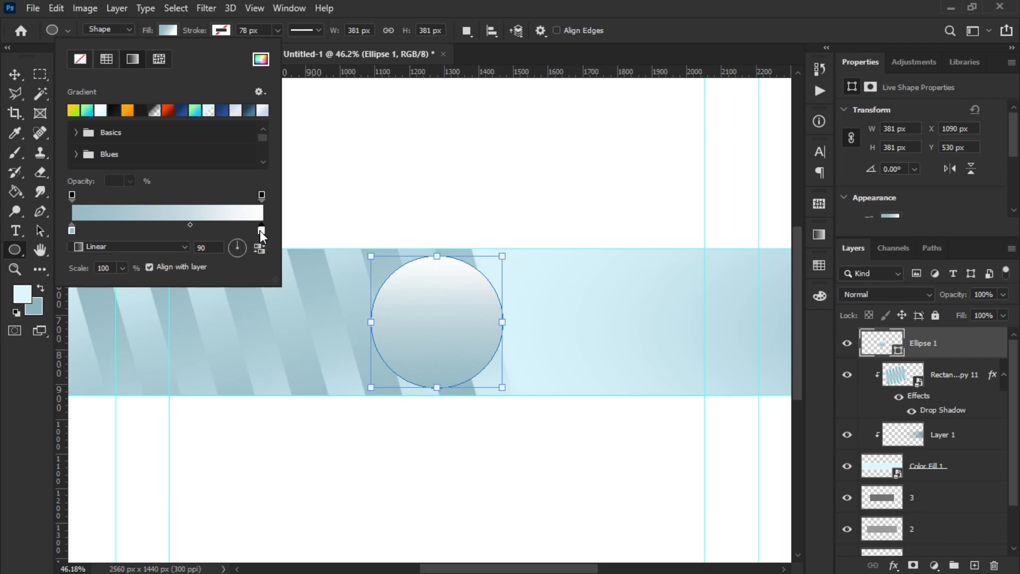
{"action": "double_click", "coordinate": [261, 230]}
{"action": "left_click", "coordinate": [496, 262]}
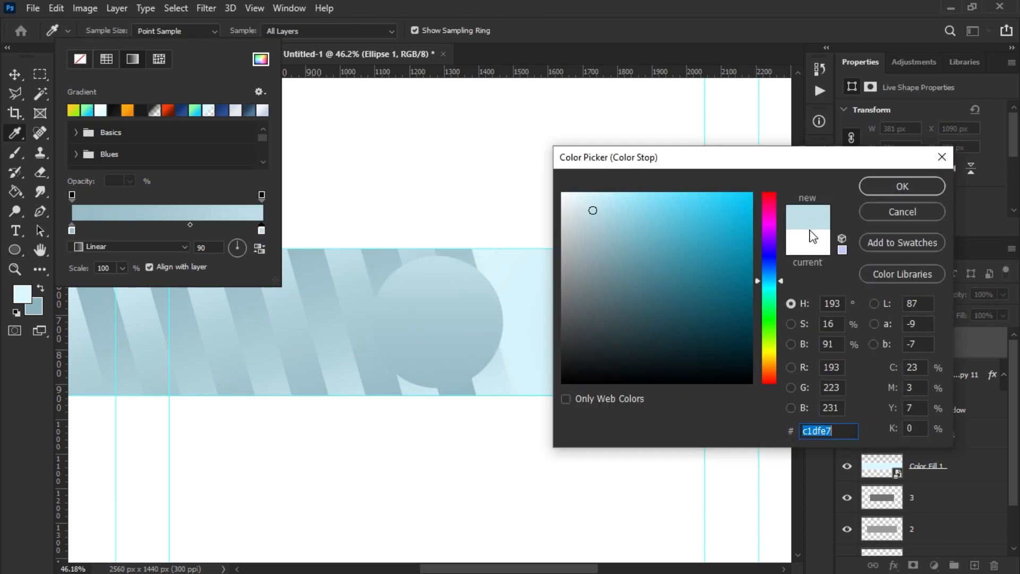
{"action": "left_click", "coordinate": [881, 187]}
Step: Apply a drop shadow to the circle with 24% opacity, 45° angle, 38 px distance and 54 px size
{"action": "key", "text": "v"}
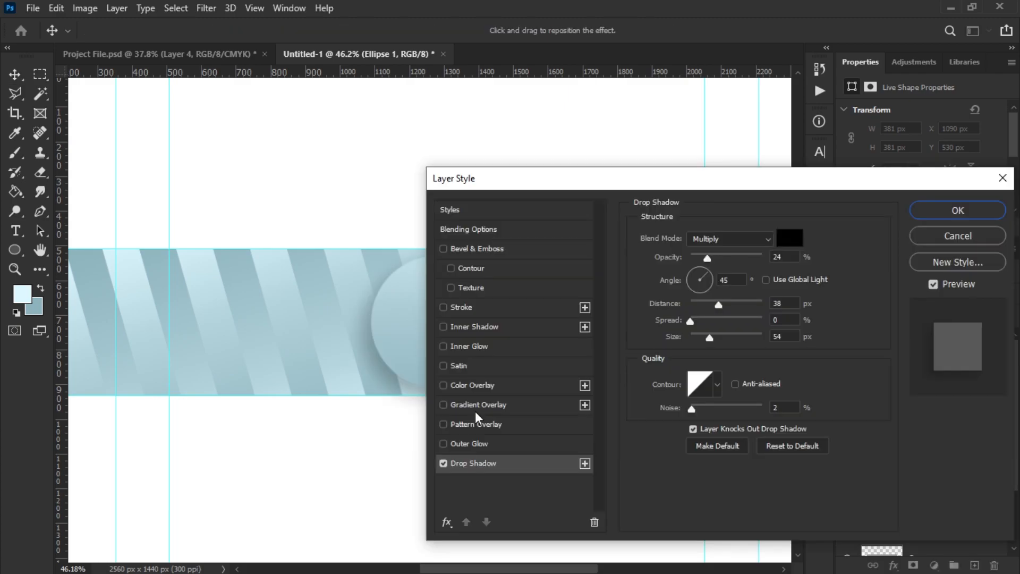
{"action": "left_click", "coordinate": [939, 207]}
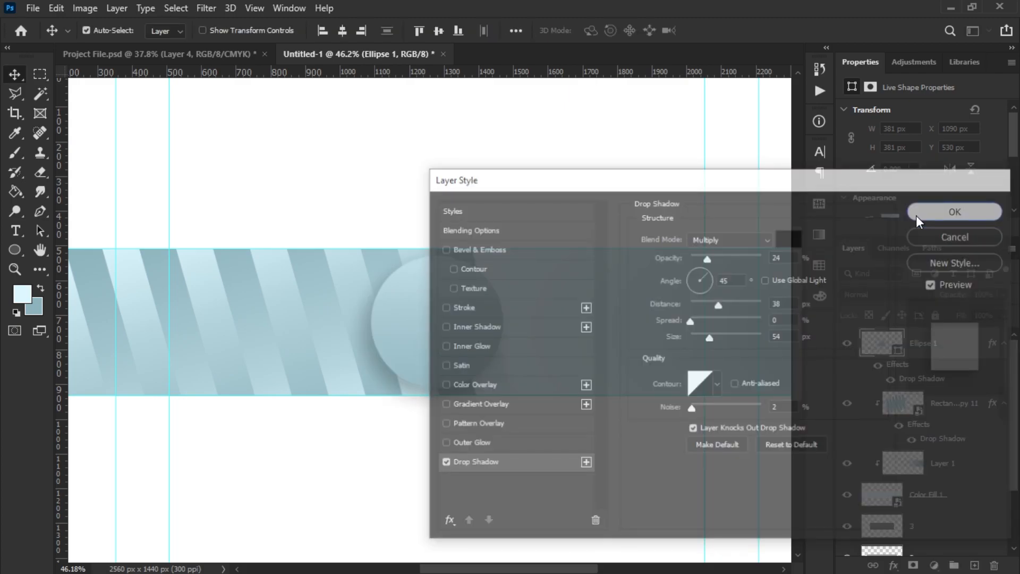
{"action": "scroll", "coordinate": [580, 355], "scroll_direction": "up", "scroll_amount": 2}
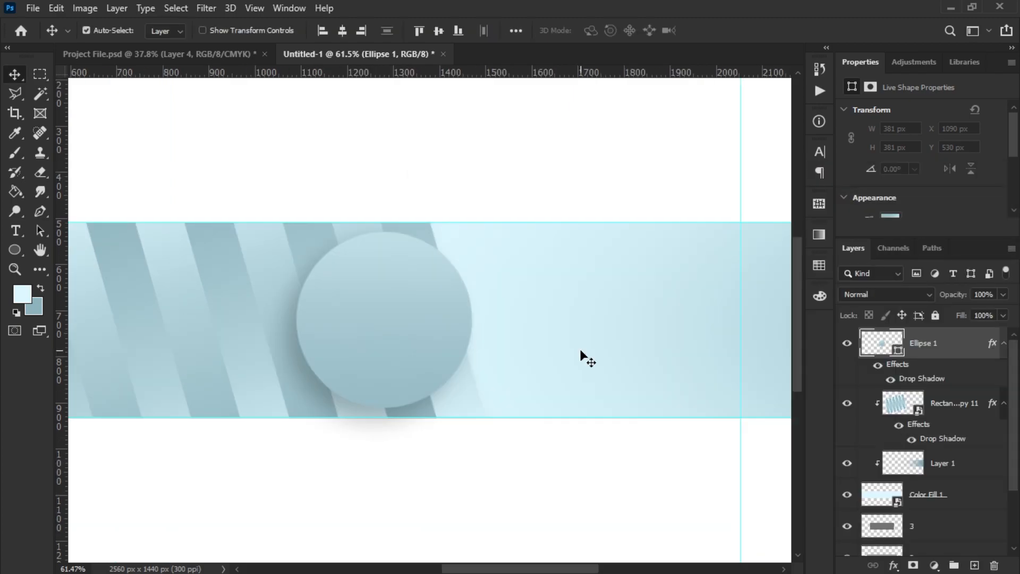
{"action": "scroll", "coordinate": [584, 356], "scroll_direction": "up", "scroll_amount": 1}
Step: Duplicate the shadowed circle layer as Ellipse 1 copy within the same document
{"action": "right_click", "coordinate": [942, 345]}
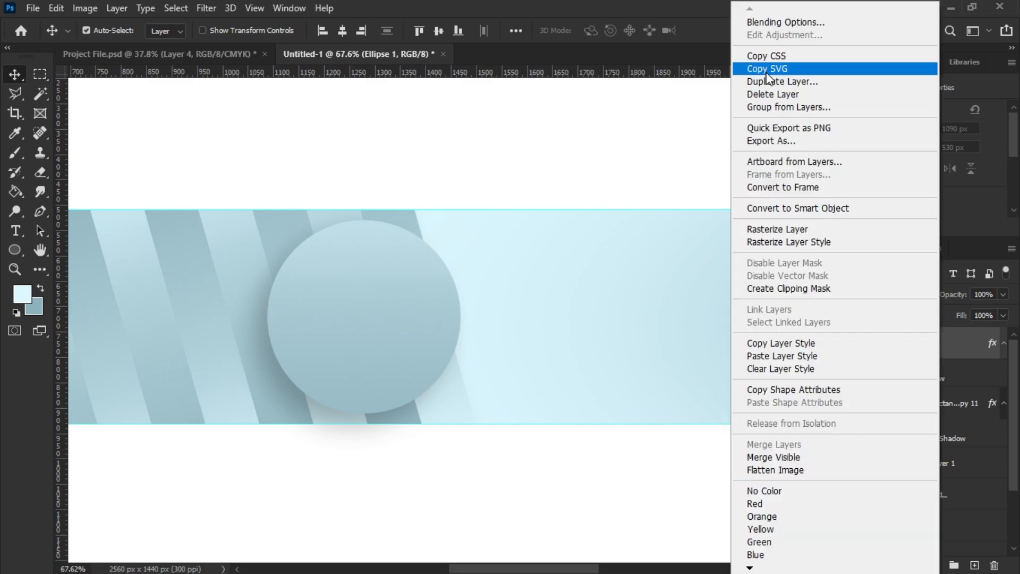
{"action": "left_click", "coordinate": [766, 80]}
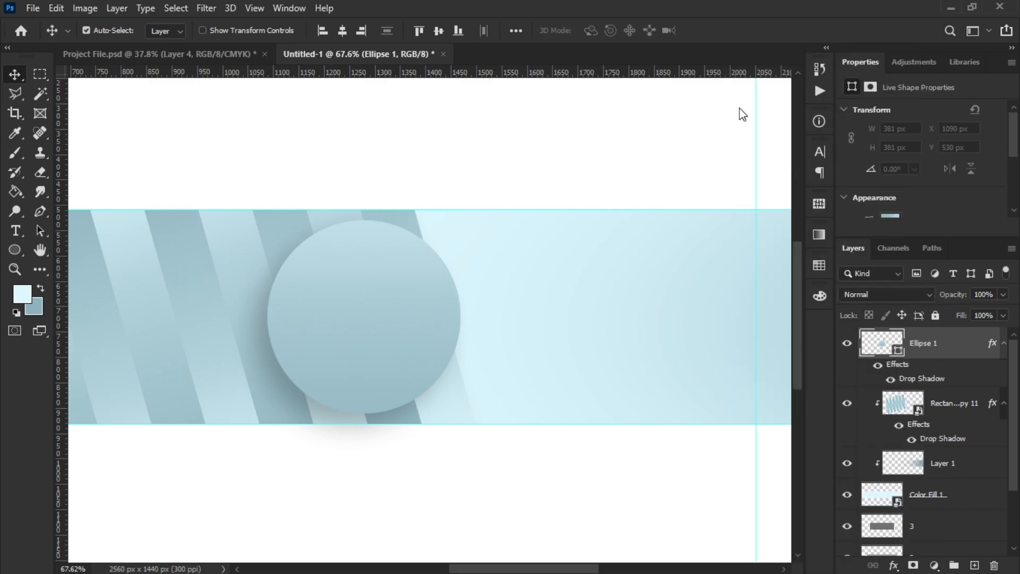
{"action": "right_click", "coordinate": [946, 349]}
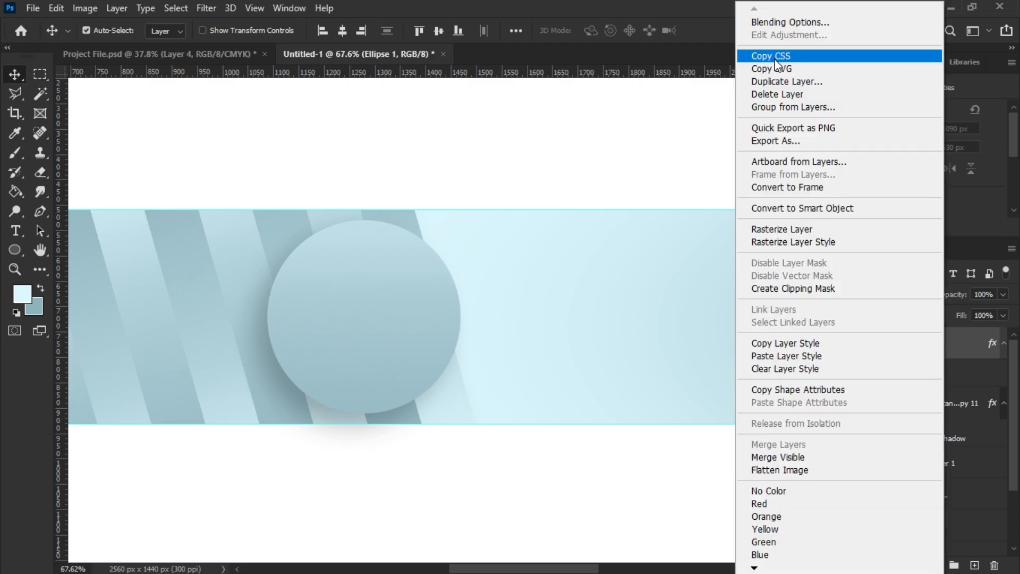
{"action": "left_click", "coordinate": [779, 92]}
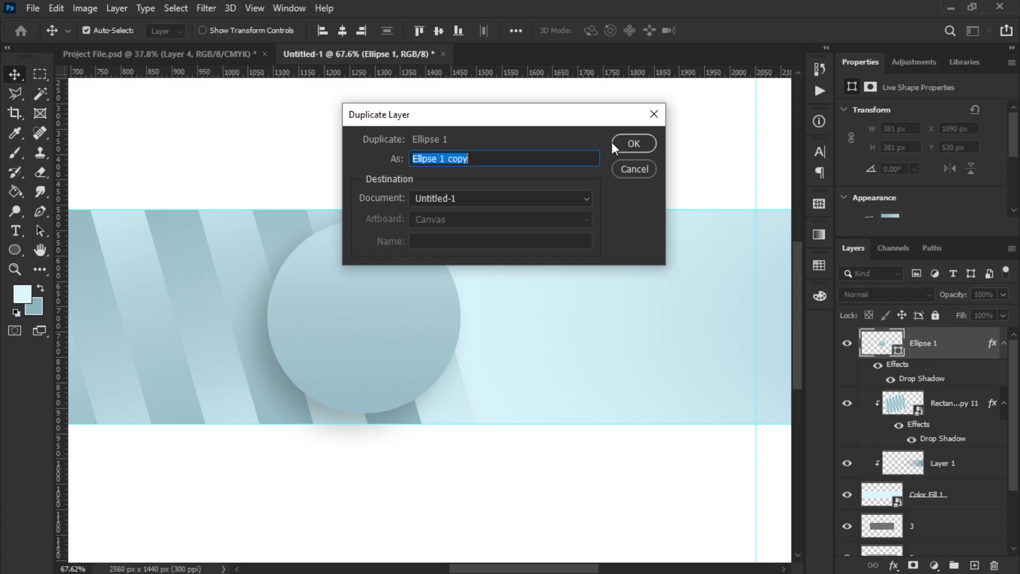
{"action": "left_click", "coordinate": [612, 143]}
Step: Reverse the duplicated circle's gradient so its darker blue is at the top and its lighter blue at the bottom
{"action": "key", "text": "u"}
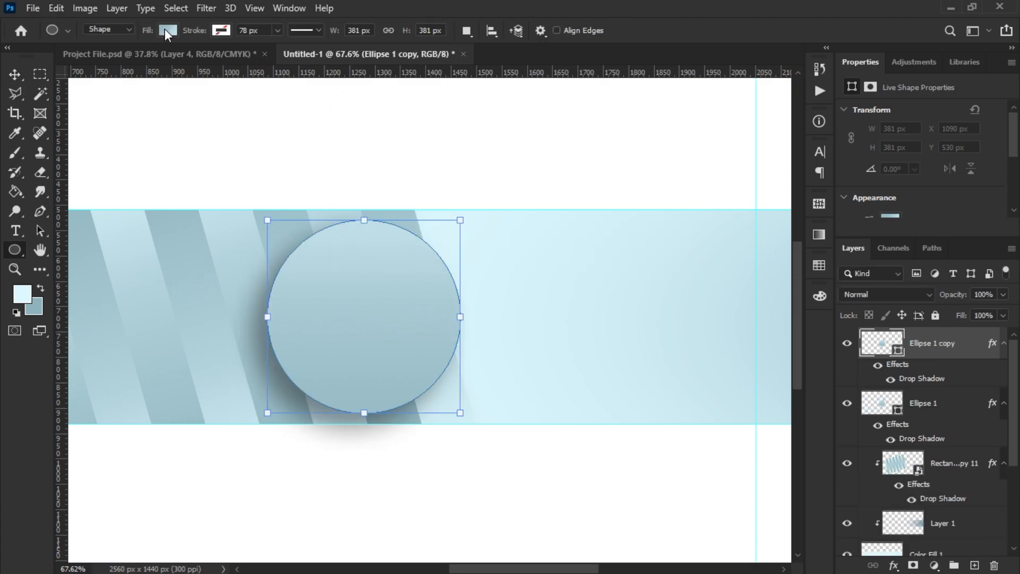
{"action": "left_click", "coordinate": [166, 31]}
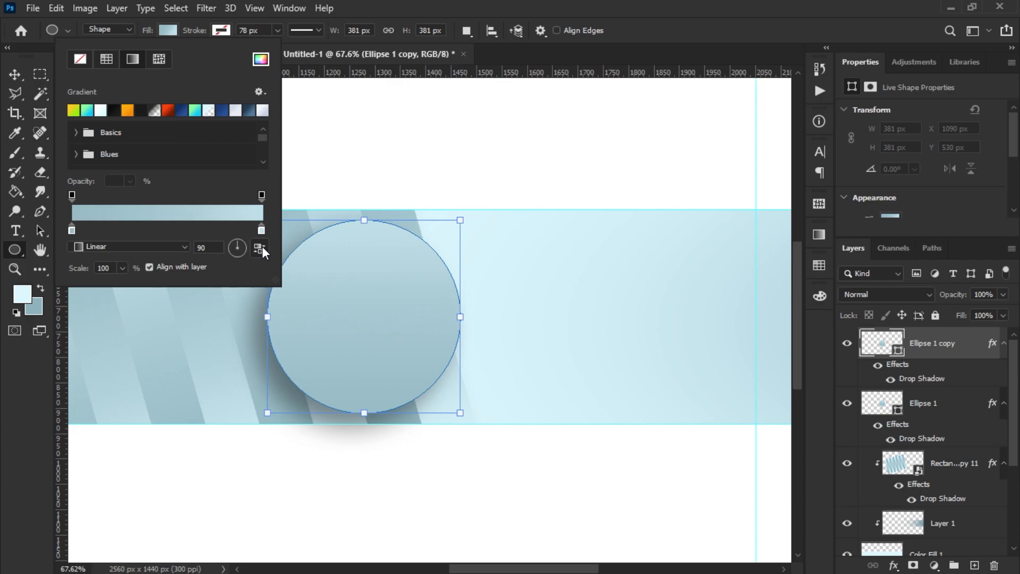
{"action": "key", "text": "v"}
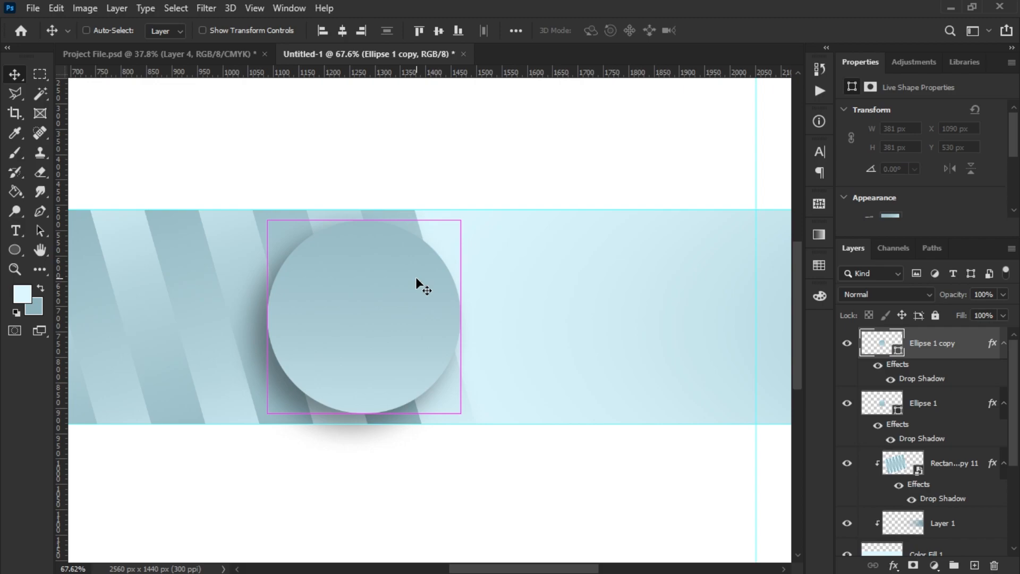
{"action": "left_click", "coordinate": [86, 30]}
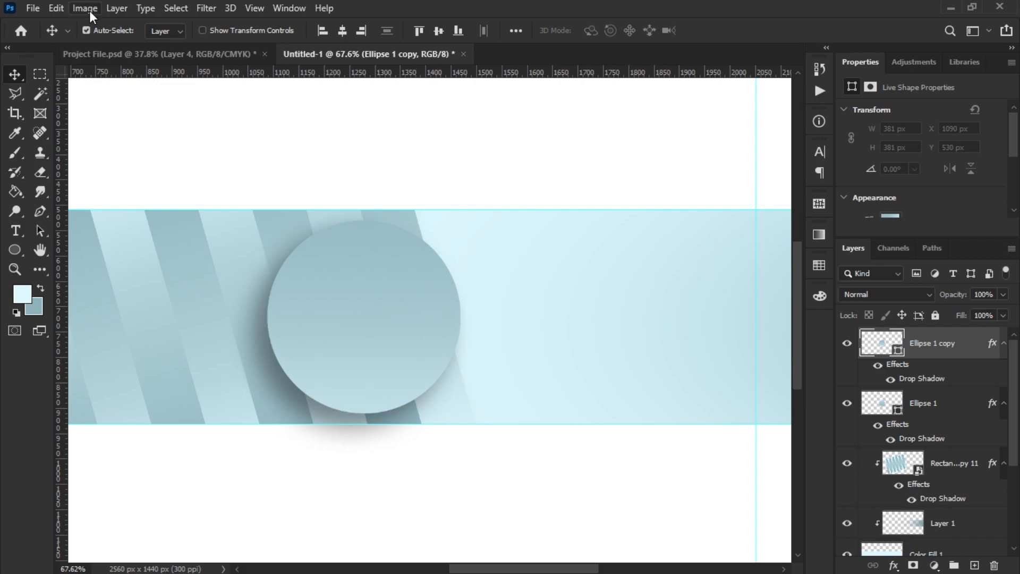
{"action": "key", "text": "ctrl+0"}
{"action": "key", "text": "ctrl+s"}
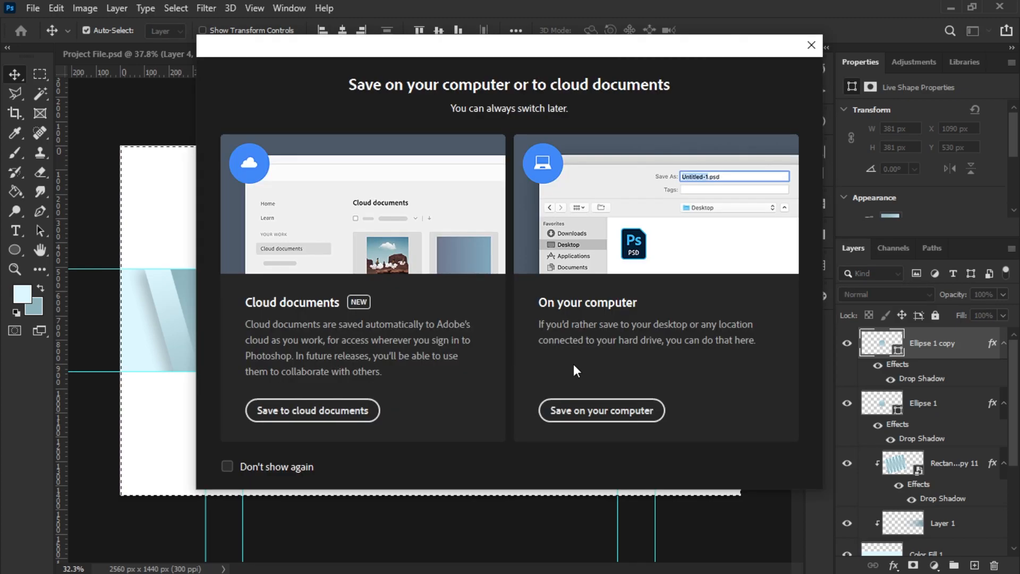
{"action": "key", "text": "Escape"}
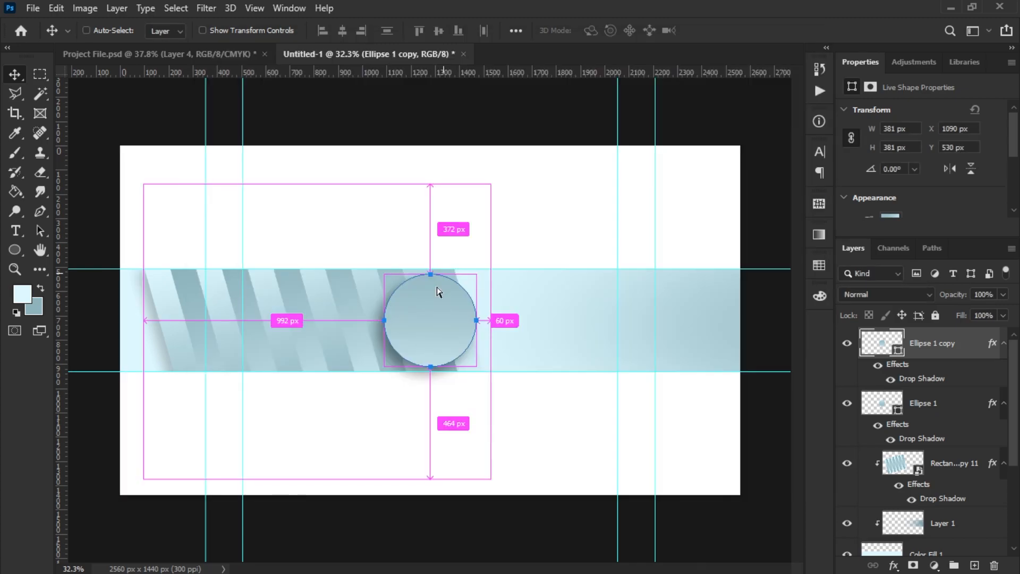
Step: Scale the duplicated circle about its center to about 85.64%, leaving a ring of the larger circle around it
{"action": "key", "text": "ctrl+t"}
{"action": "left_click_drag", "start_coordinate": [486, 188], "coordinate": [469, 209]}
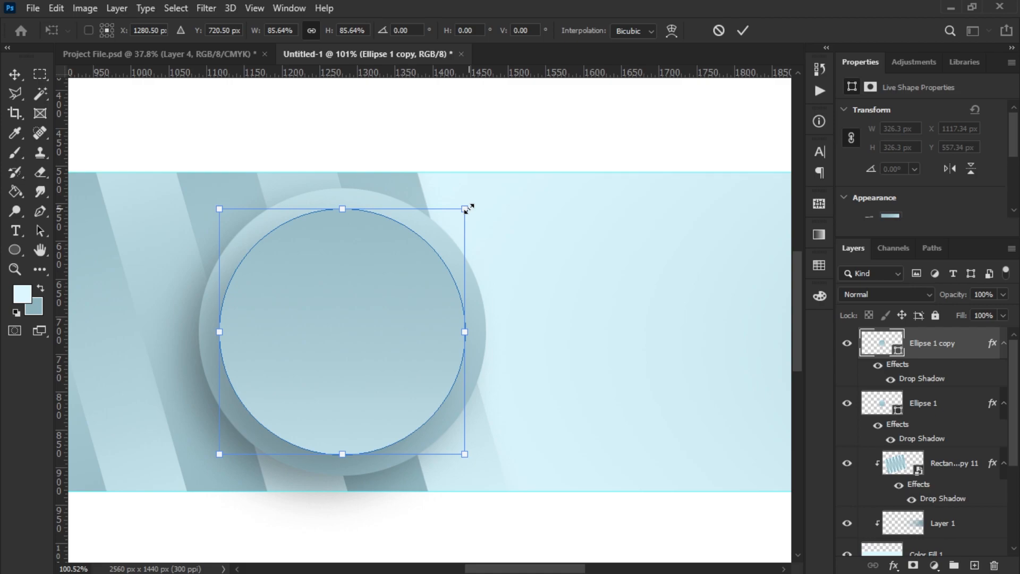
{"action": "key", "text": "Return"}
Step: Duplicate the smaller inner circle layer as Ellipse 1 copy 2
{"action": "right_click", "coordinate": [934, 343]}
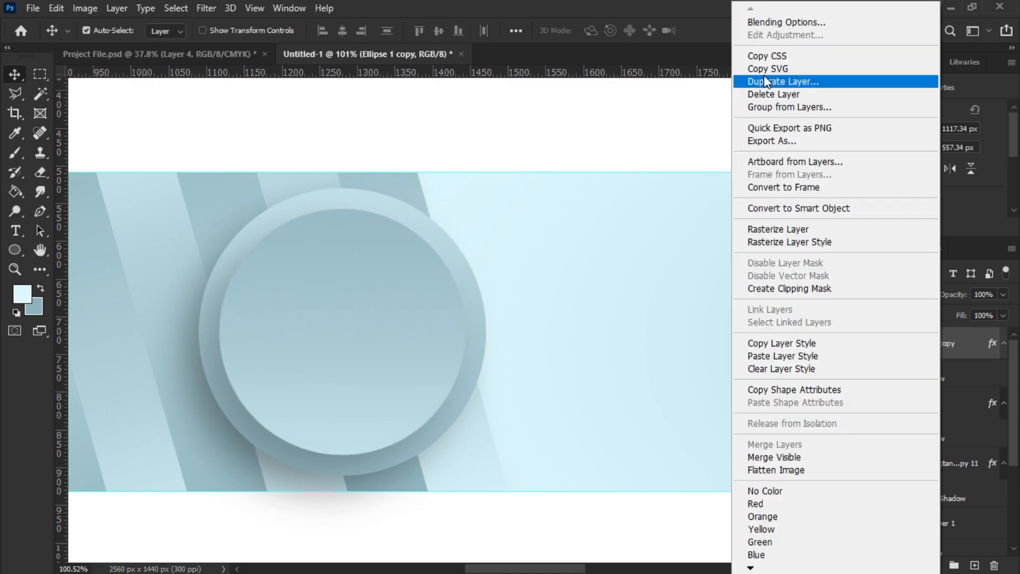
{"action": "left_click", "coordinate": [764, 81]}
{"action": "key", "text": "Return"}
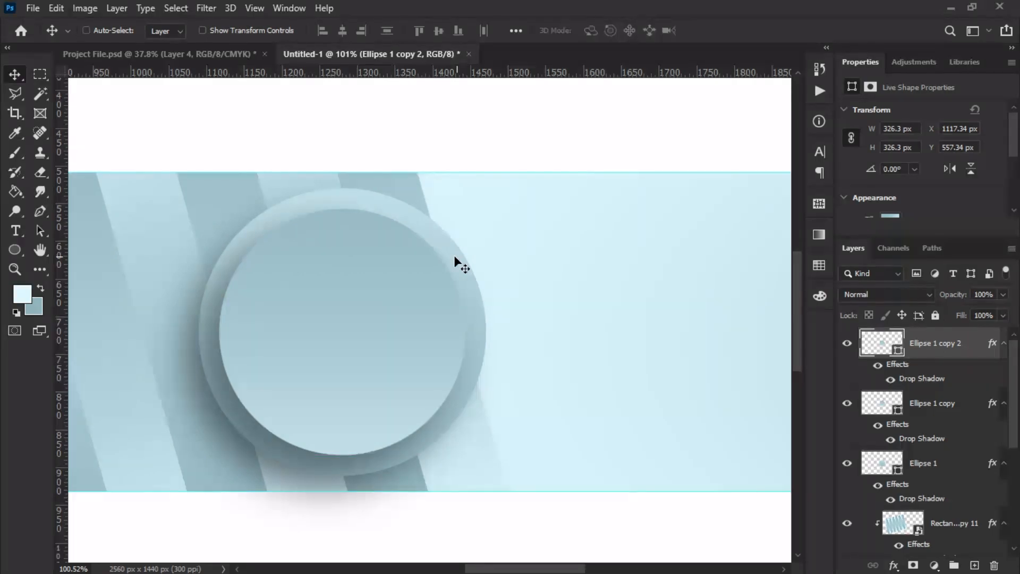
Step: Shrink the newest circle about its center to about 290.5 px and give it a 3 px light blue outside stroke
{"action": "key", "text": "ctrl+t"}
{"action": "left_click_drag", "start_coordinate": [465, 209], "coordinate": [461, 218]}
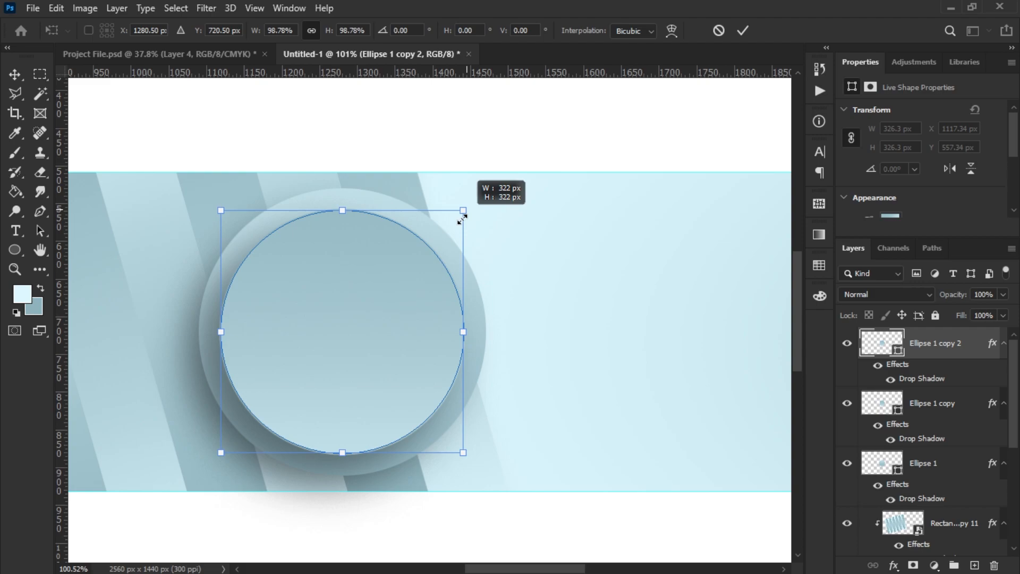
{"action": "left_click_drag", "start_coordinate": [460, 220], "coordinate": [452, 222]}
{"action": "key", "text": "Return"}
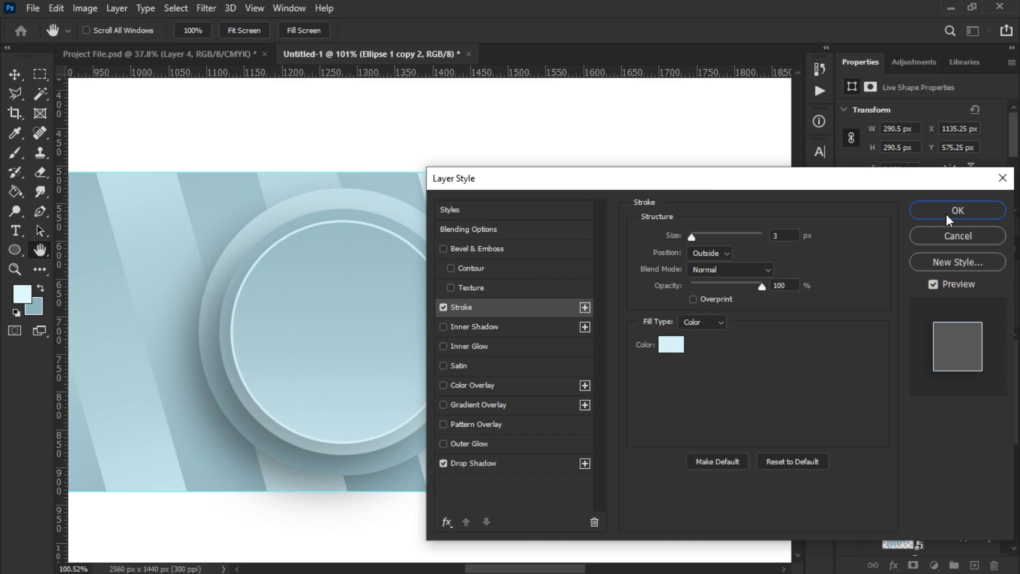
{"action": "left_click", "coordinate": [947, 211]}
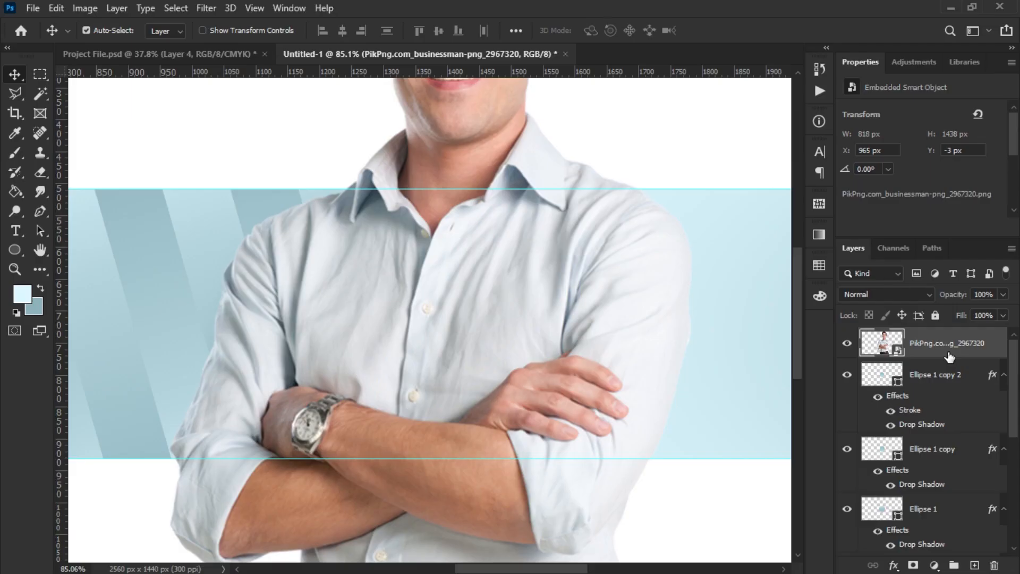
Step: Clip the businessman photo to the innermost circle with a clipping mask
{"action": "right_click", "coordinate": [933, 356]}
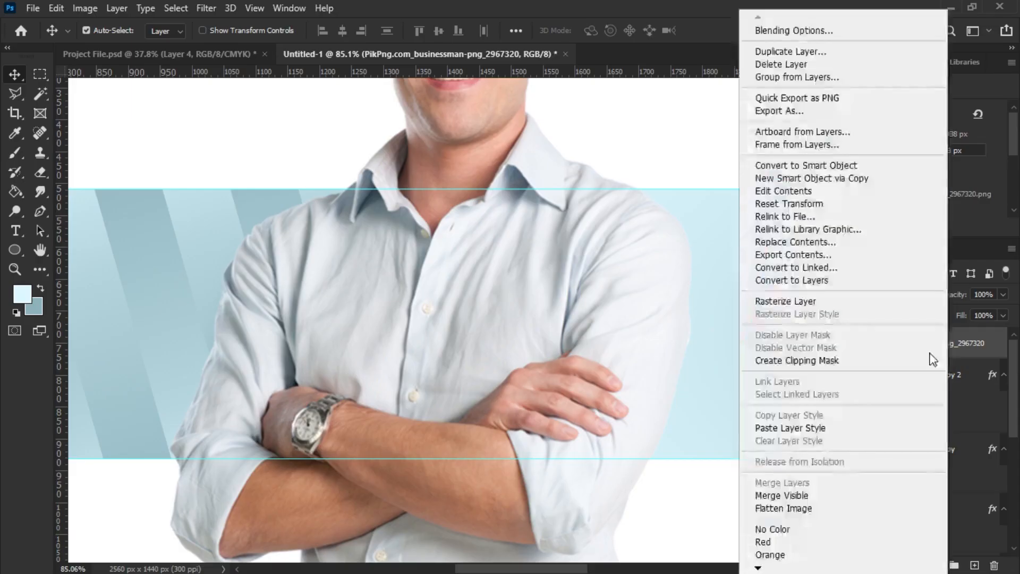
{"action": "left_click", "coordinate": [795, 360]}
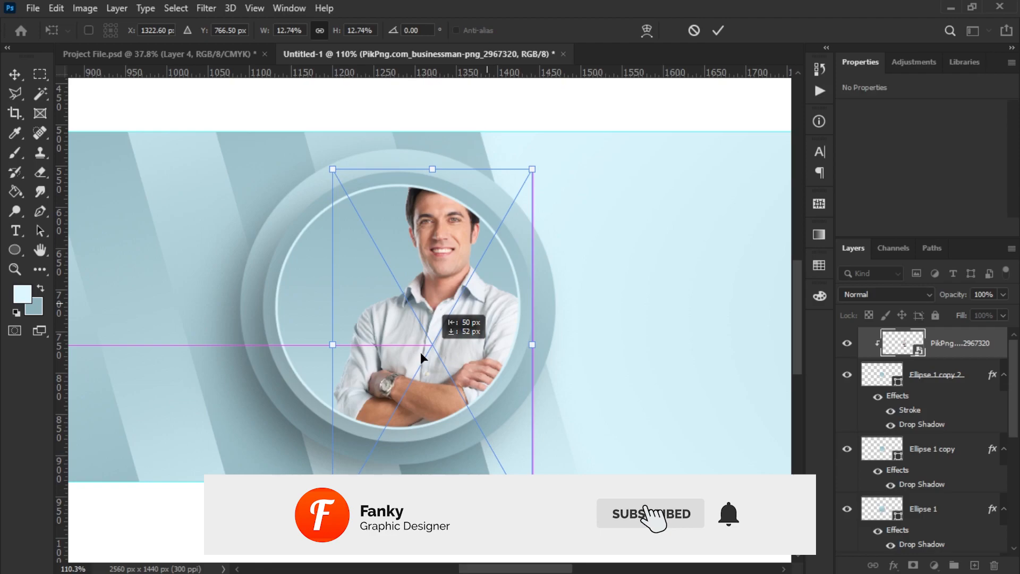
Step: Fit the clipped businessman photo inside the innermost circle at about 174 x 306 px, near X 1185 px, Y 605 px
{"action": "left_click_drag", "start_coordinate": [419, 352], "coordinate": [403, 347]}
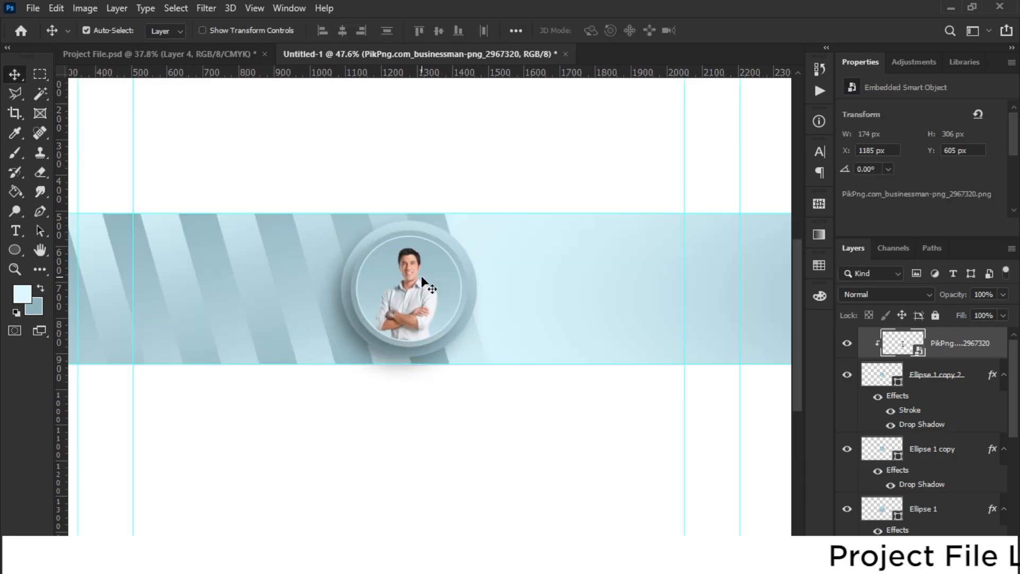
{"action": "scroll", "coordinate": [421, 275], "scroll_direction": "down", "scroll_amount": 2}
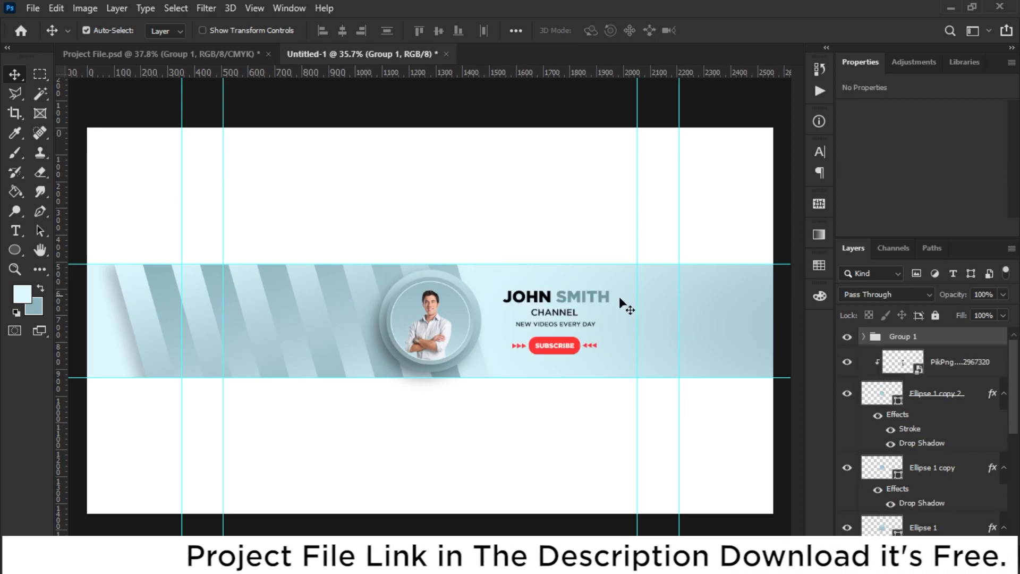
Step: Move the channel title and subscribe button group slightly up, to Y 720 px
{"action": "scroll", "coordinate": [619, 300], "scroll_direction": "up", "scroll_amount": 3}
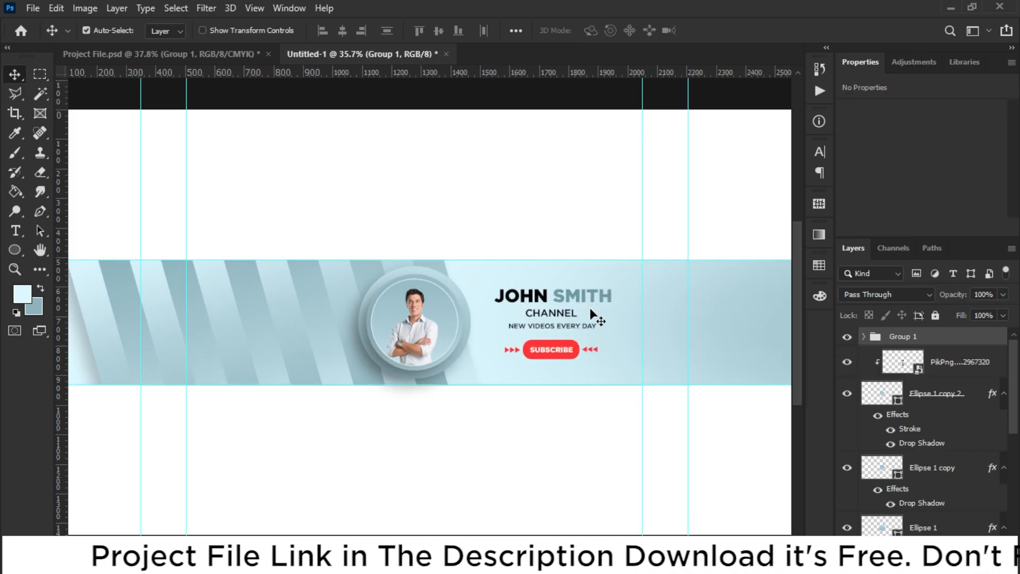
{"action": "scroll", "coordinate": [585, 323], "scroll_direction": "down", "scroll_amount": 1}
{"action": "key", "text": "ctrl+t"}
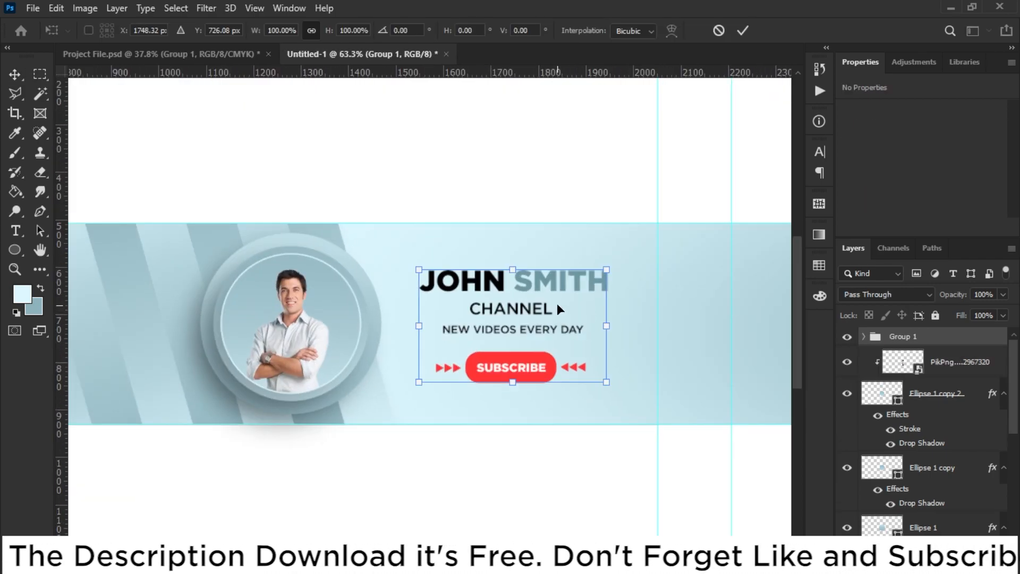
{"action": "left_click_drag", "start_coordinate": [556, 303], "coordinate": [556, 297]}
{"action": "key", "text": "Return"}
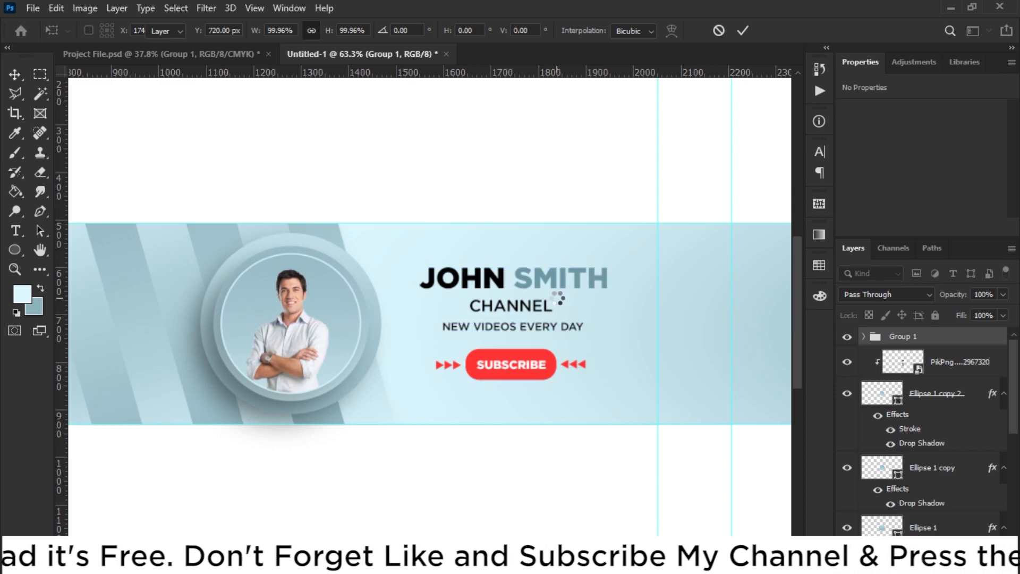
Step: Shift the title and subscribe group slightly to the right, keeping it at Y 720 px
{"action": "scroll", "coordinate": [557, 298], "scroll_direction": "down", "scroll_amount": 2}
{"action": "scroll", "coordinate": [562, 310], "scroll_direction": "up", "scroll_amount": 2}
{"action": "key", "text": "ctrl+t"}
{"action": "left_click_drag", "start_coordinate": [551, 312], "coordinate": [557, 311]}
{"action": "key", "text": "Return"}
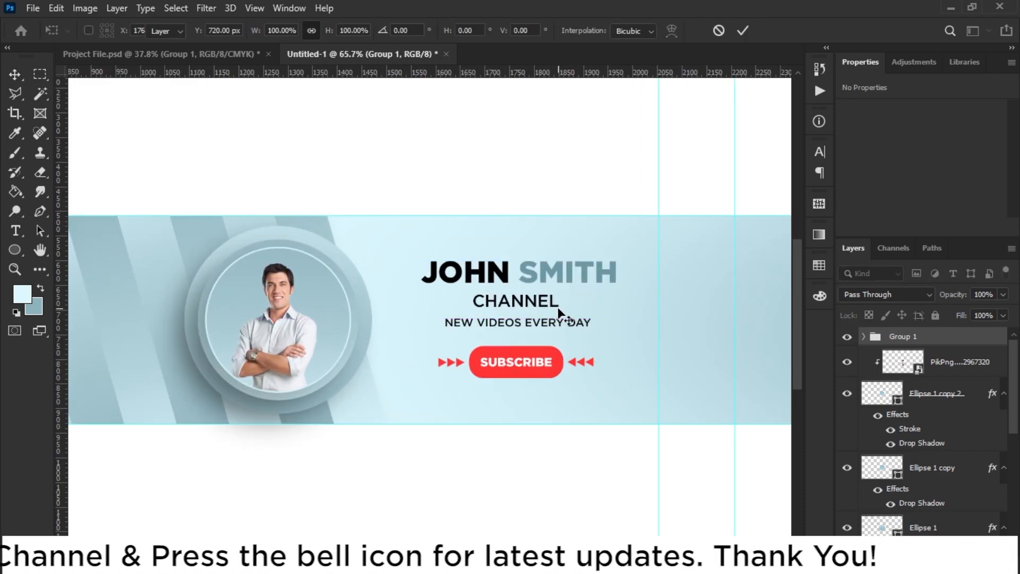
Step: Group all banner artwork layers, from Group 1 down to Color Fill 1, into one new layer group
{"action": "scroll", "coordinate": [558, 313], "scroll_direction": "down", "scroll_amount": 3}
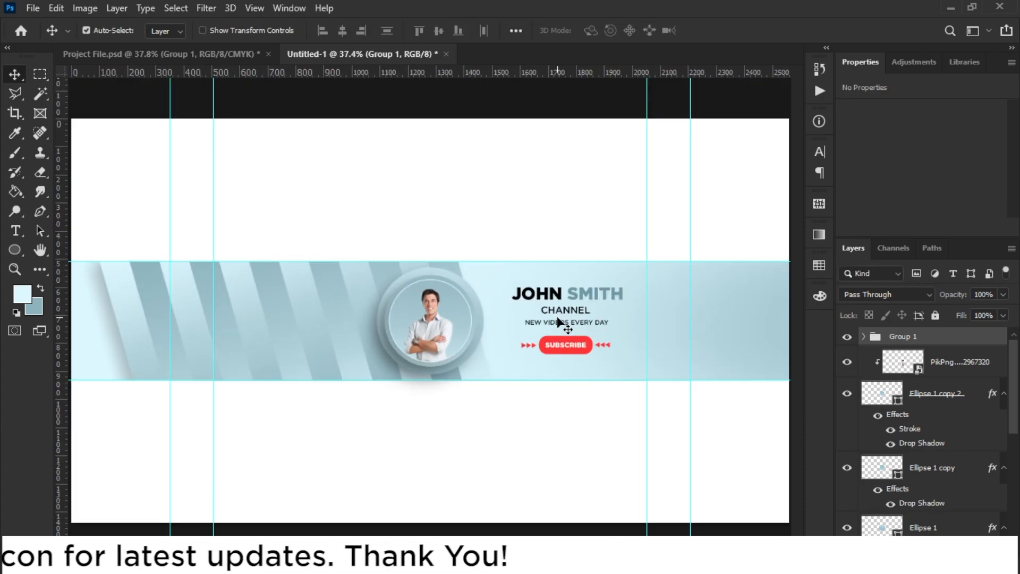
{"action": "scroll", "coordinate": [427, 317], "scroll_direction": "down", "scroll_amount": 1}
{"action": "scroll", "coordinate": [935, 396], "scroll_direction": "down", "scroll_amount": 5}
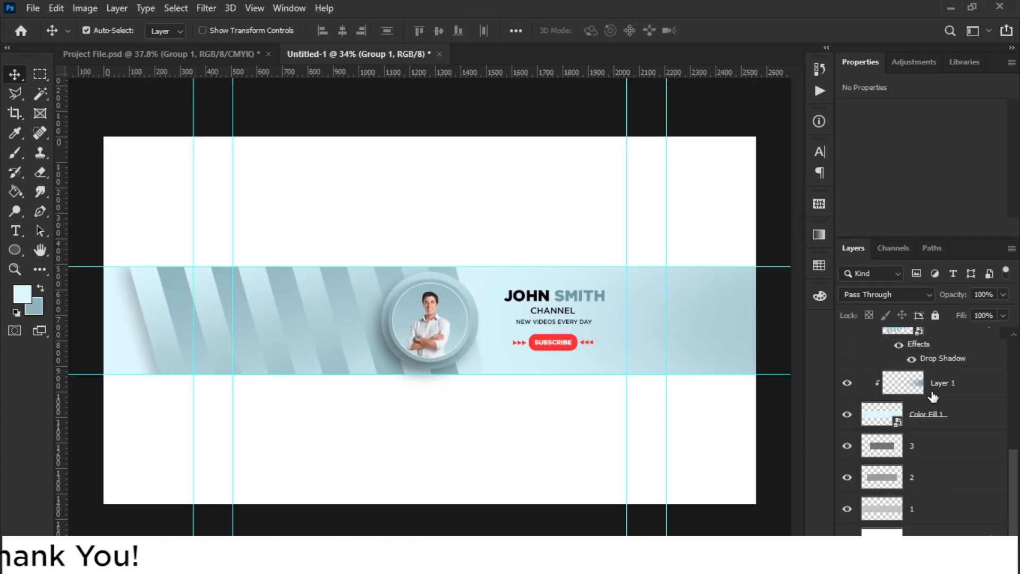
{"action": "left_click", "coordinate": [944, 418], "text": "shift"}
{"action": "left_click", "coordinate": [954, 564]}
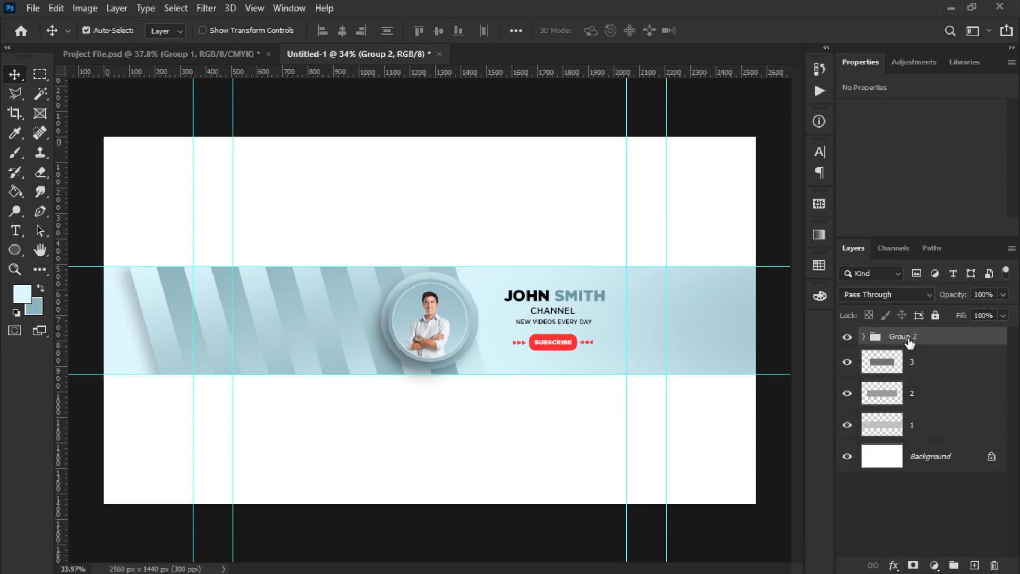
Step: Rename the new group containing the banner artwork as Final
{"action": "double_click", "coordinate": [927, 339]}
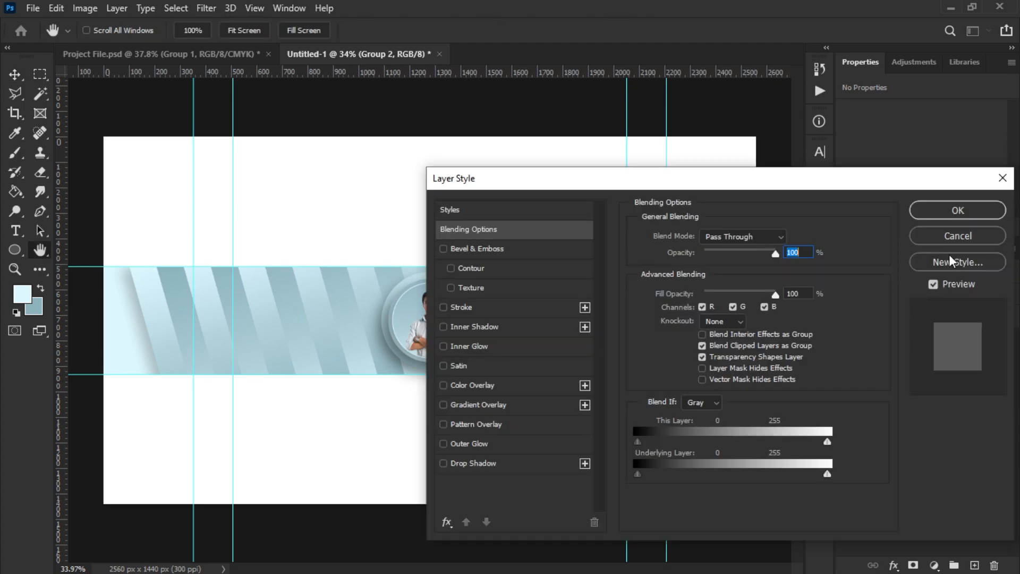
{"action": "key", "text": "Escape"}
{"action": "double_click", "coordinate": [893, 338]}
{"action": "type", "text": "D"}
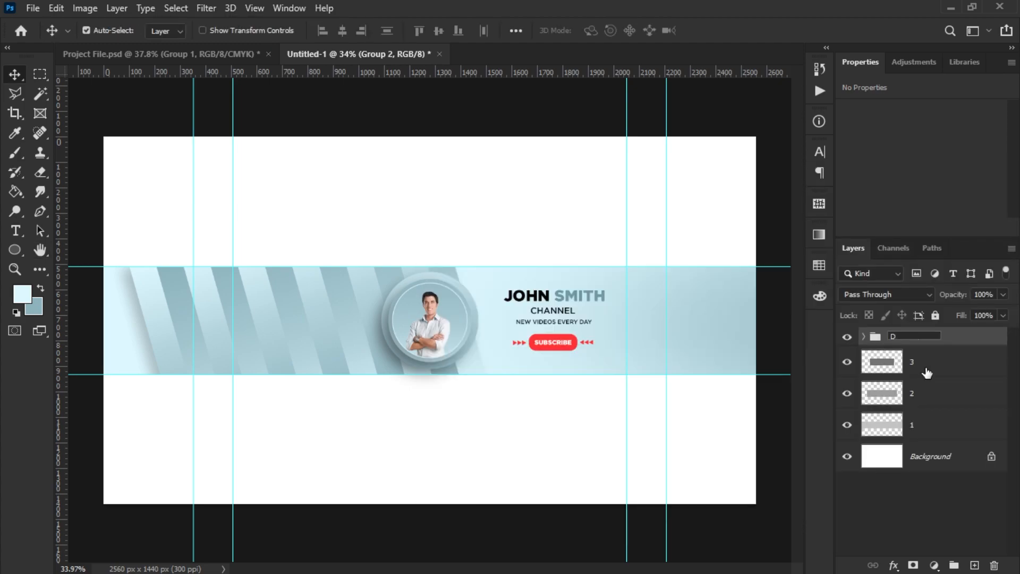
{"action": "type", "text": "FF"}
{"action": "key", "text": "BackSpace"}
{"action": "key", "text": "BackSpace"}
{"action": "key", "text": "BackSpace"}
{"action": "type", "text": "Final"}
{"action": "key", "text": "Return"}
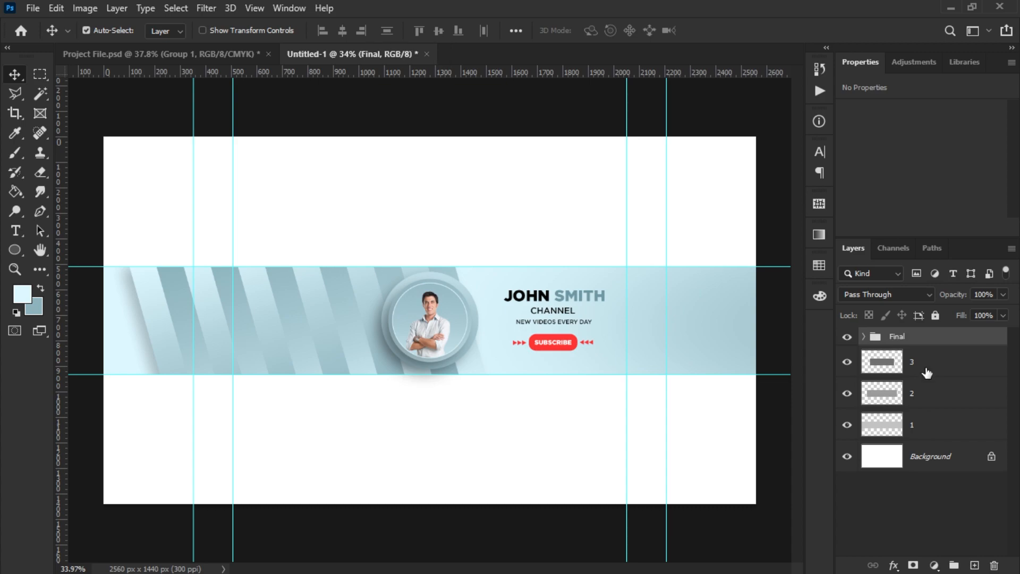
Step: Hide the Final group and show it again to compare the banner with the guide layers beneath
{"action": "left_click", "coordinate": [847, 336]}
{"action": "left_click", "coordinate": [848, 337]}
{"action": "mouse_move", "coordinate": [562, 569]}
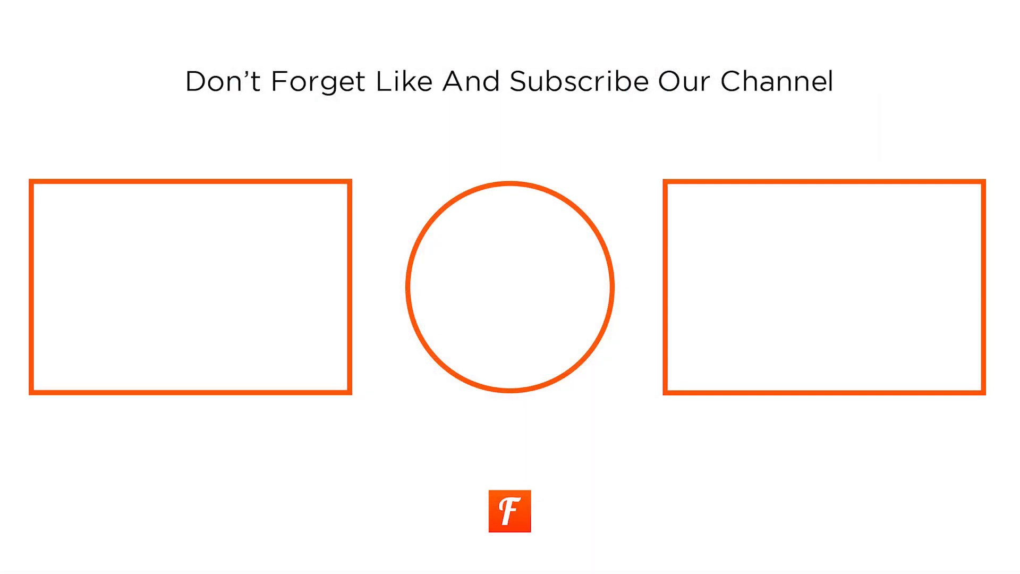